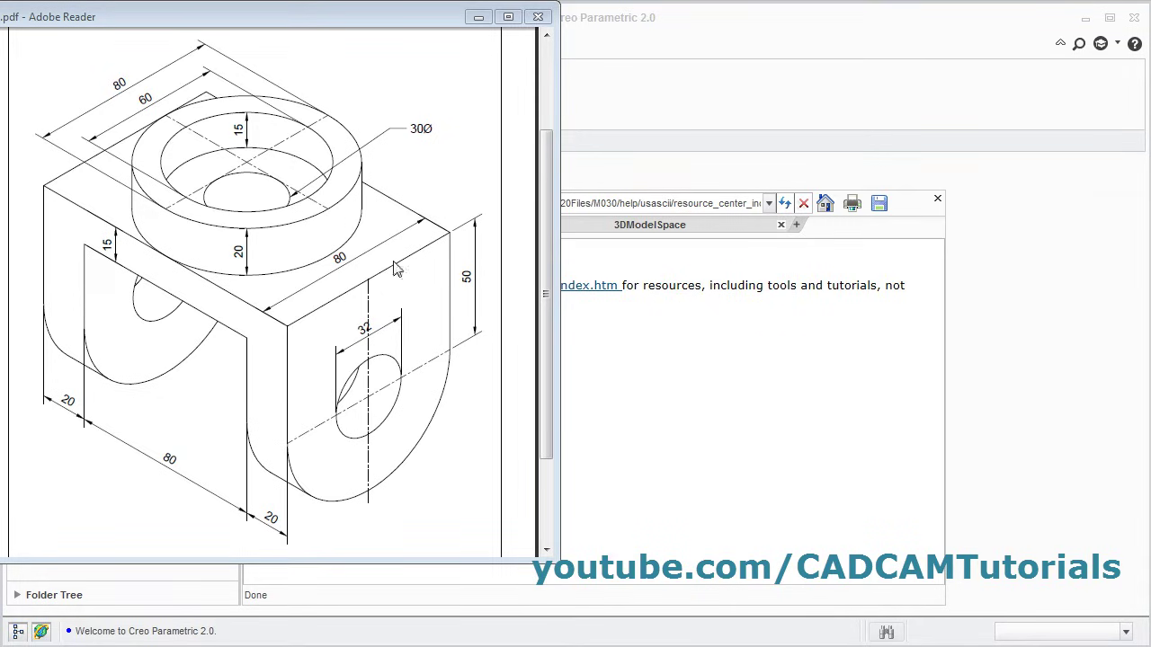
Step: Bring Creo forward and open the New dialog for a Solid part named prt0001
click(800, 437)
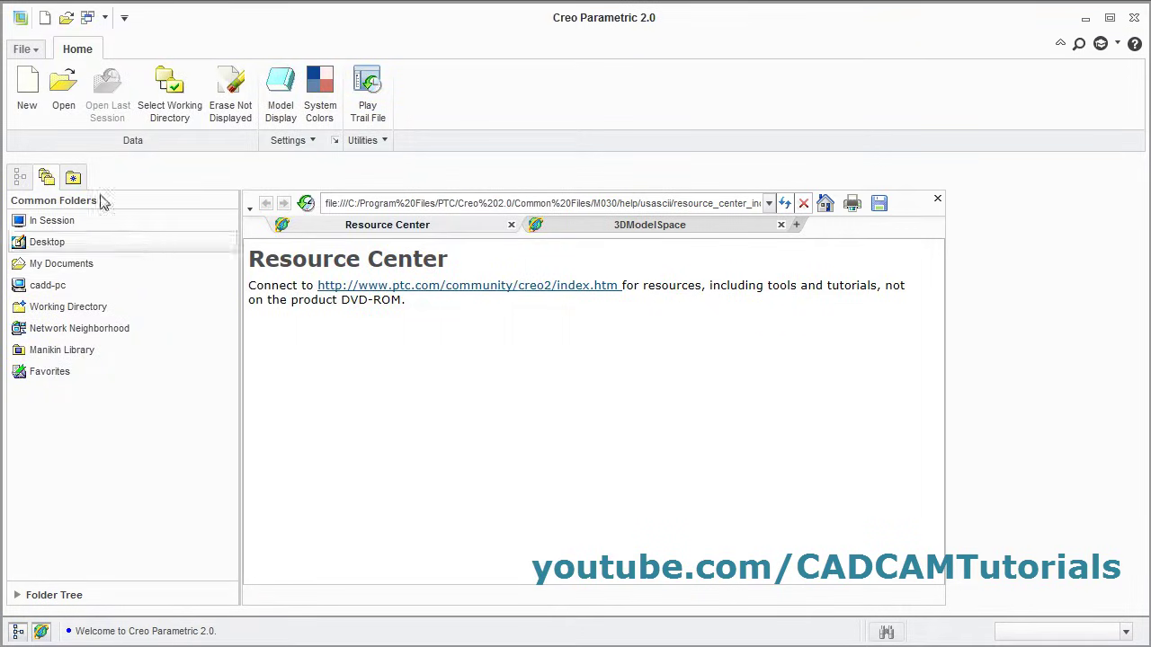
click(26, 91)
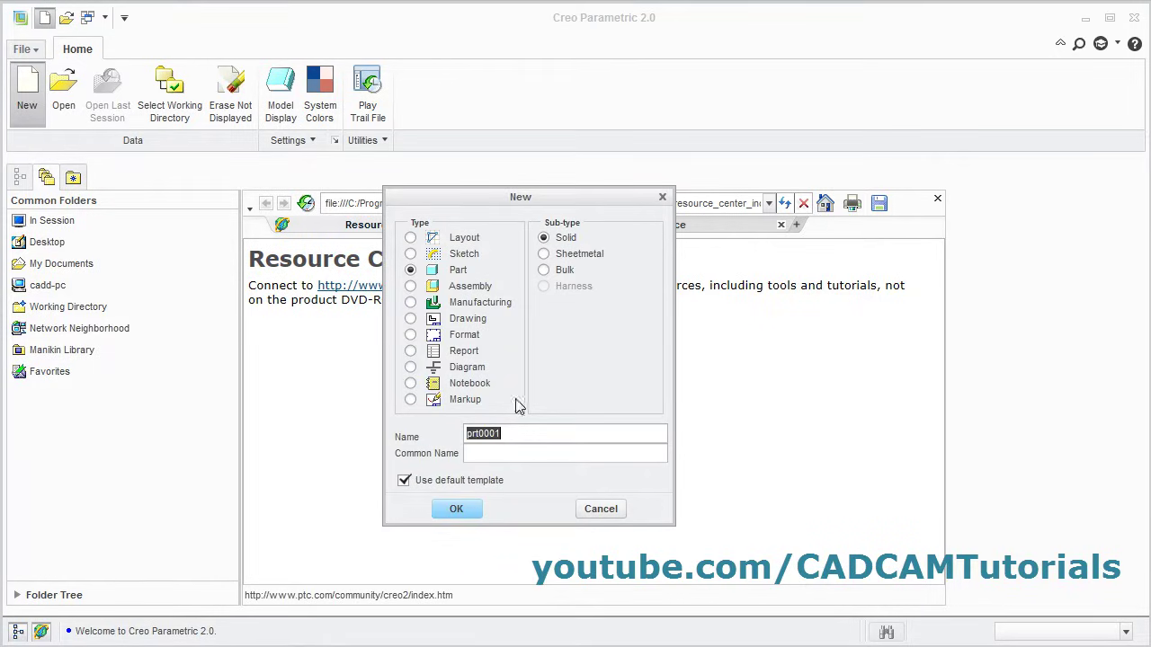
Step: Create part prt0001 from the mmns_part_solid template instead of the default template
click(405, 481)
click(454, 509)
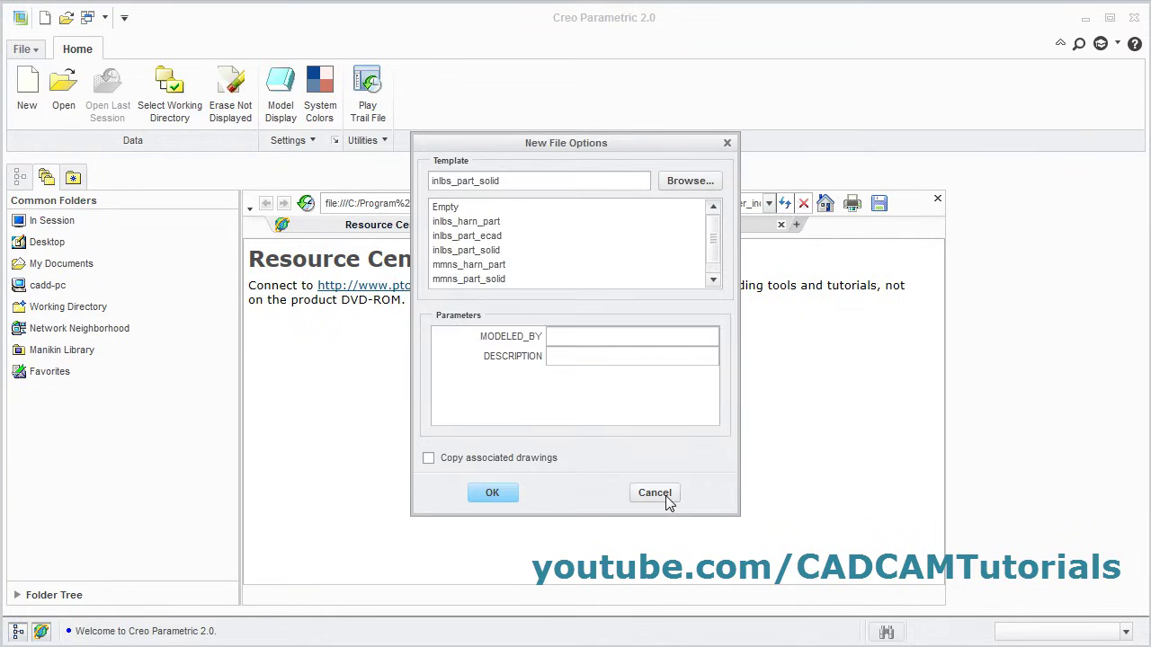
click(457, 279)
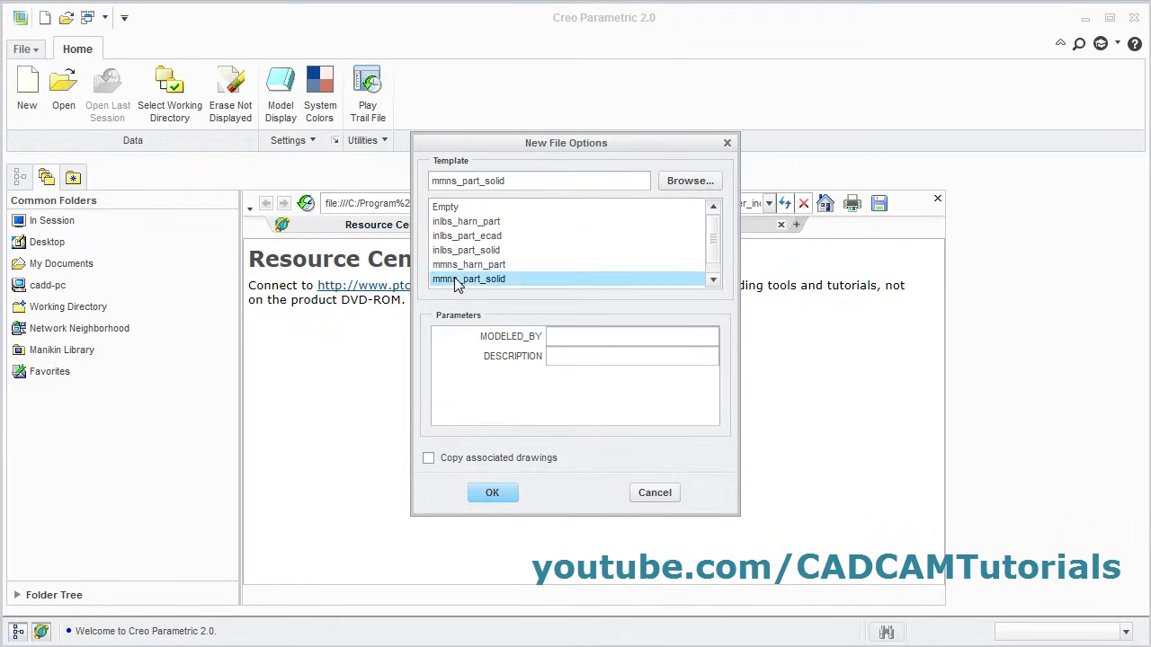
click(495, 493)
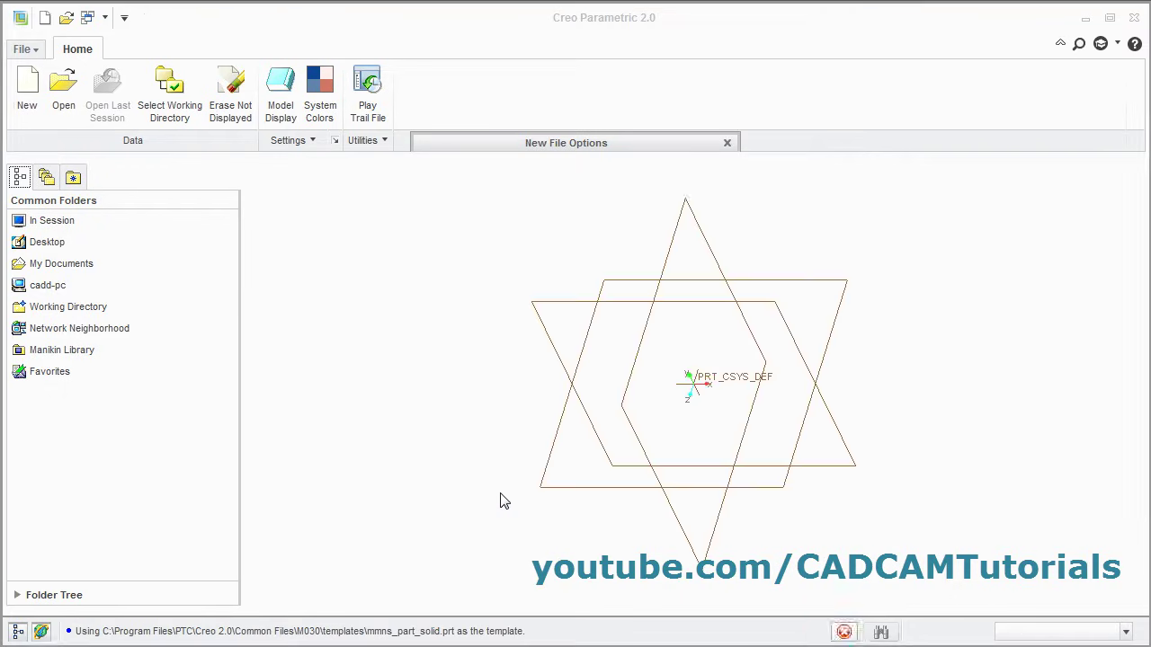
key(alt+Tab)
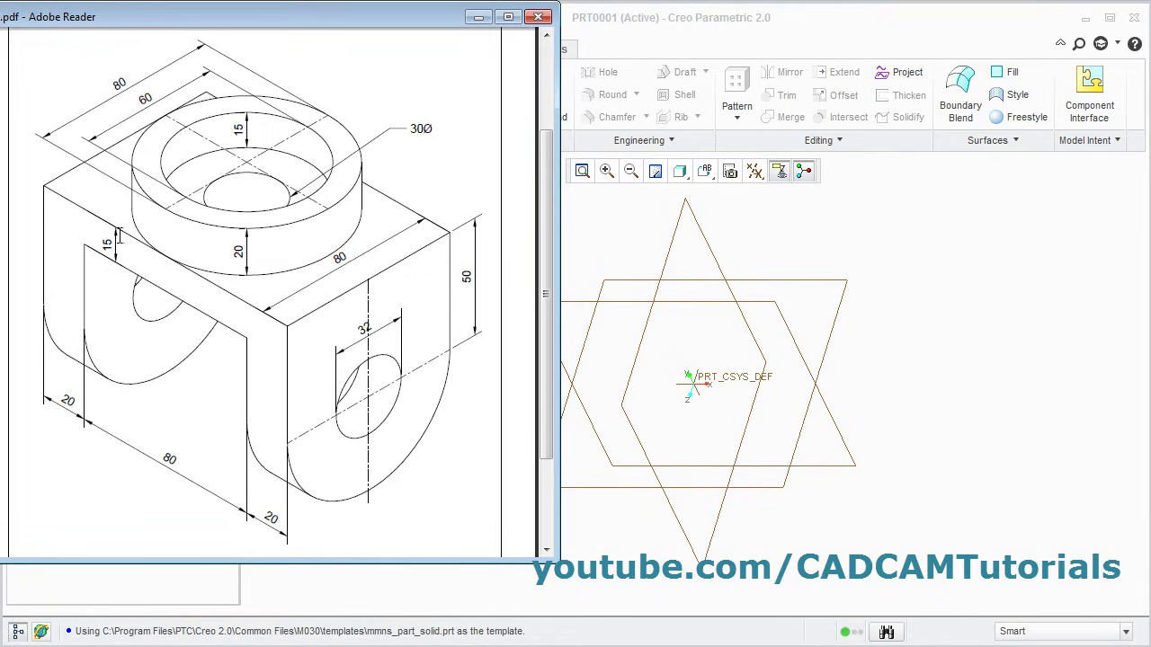
key(alt+Tab)
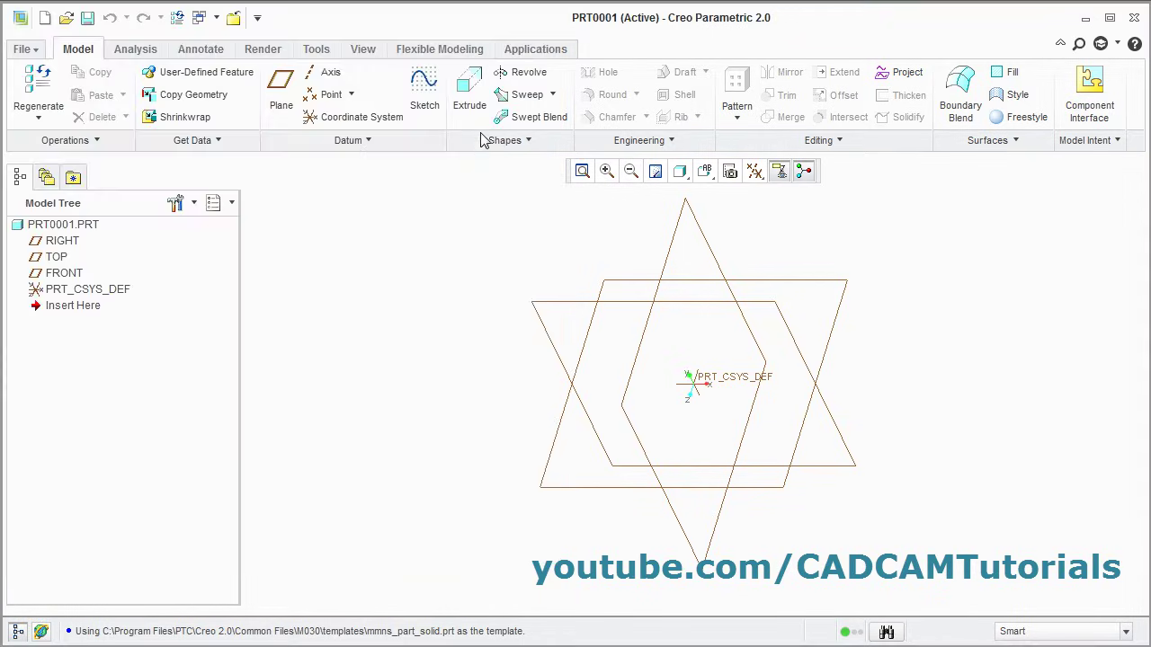
Step: Start an extrusion on the TOP plane and draw a center rectangle at the origin
click(469, 90)
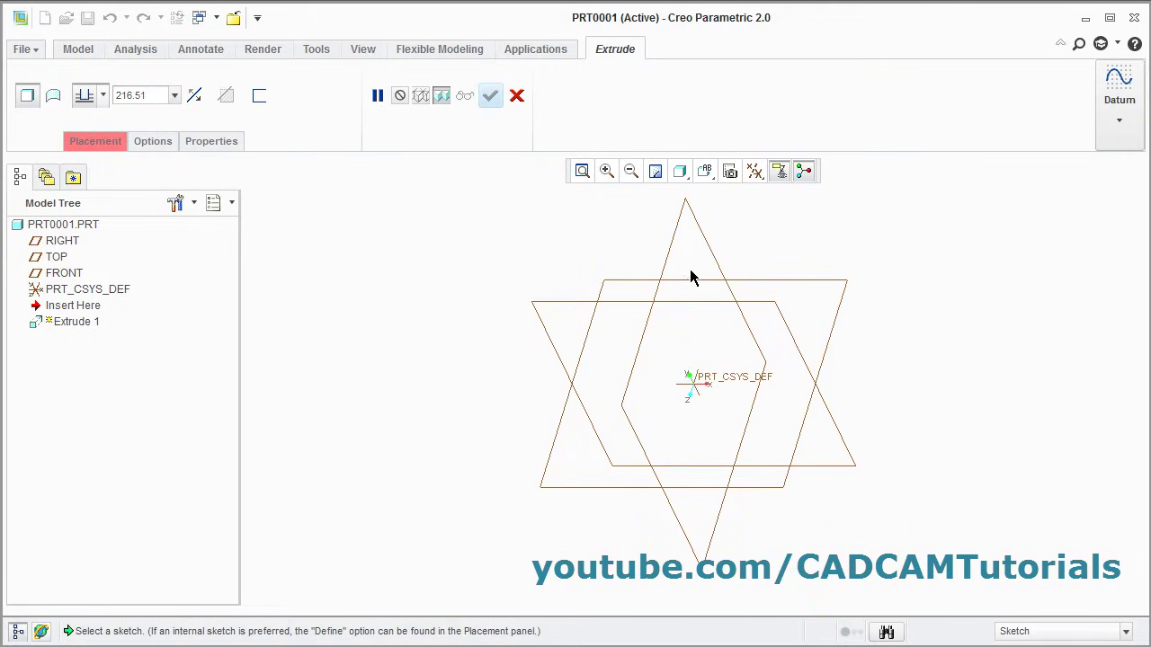
click(840, 311)
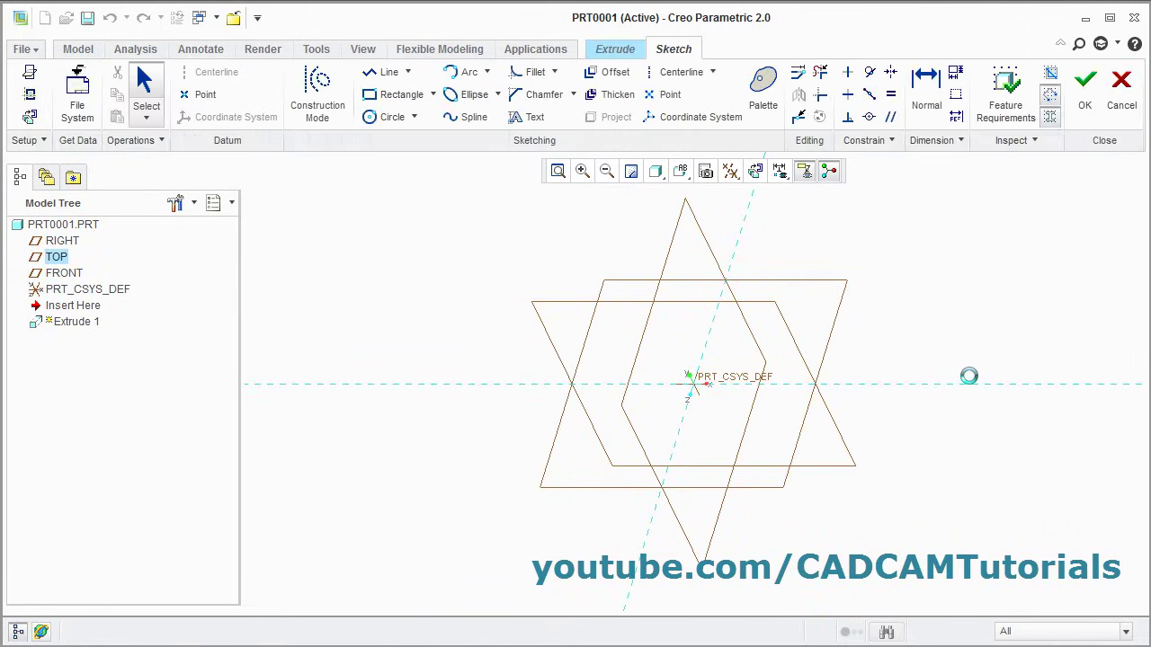
click(760, 179)
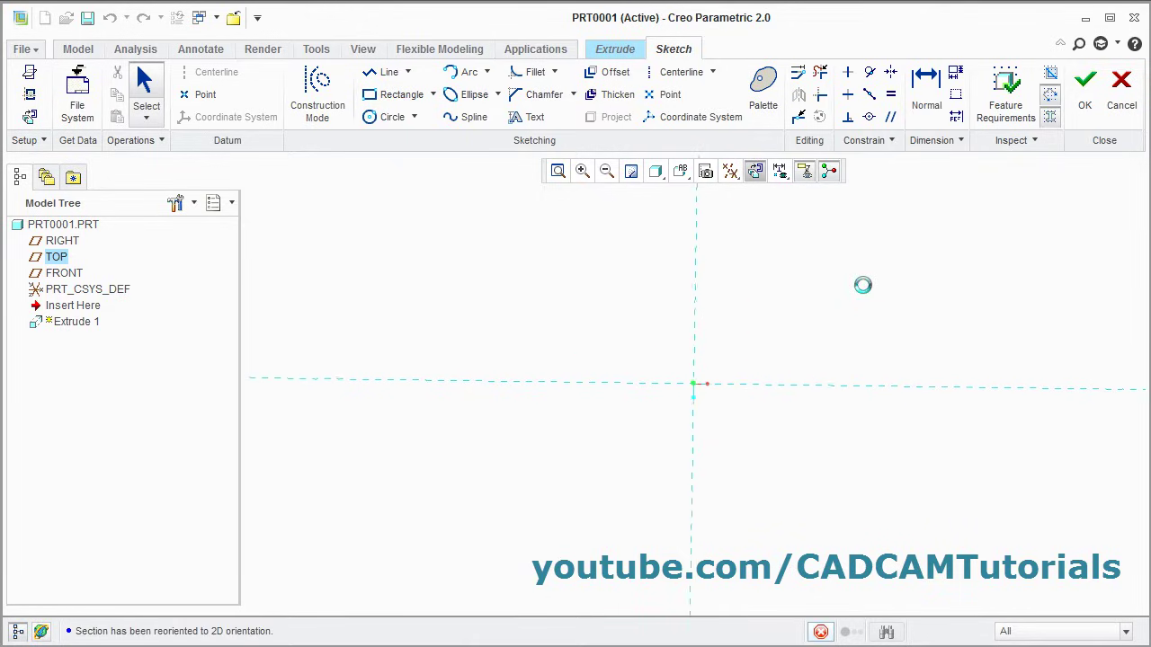
click(432, 95)
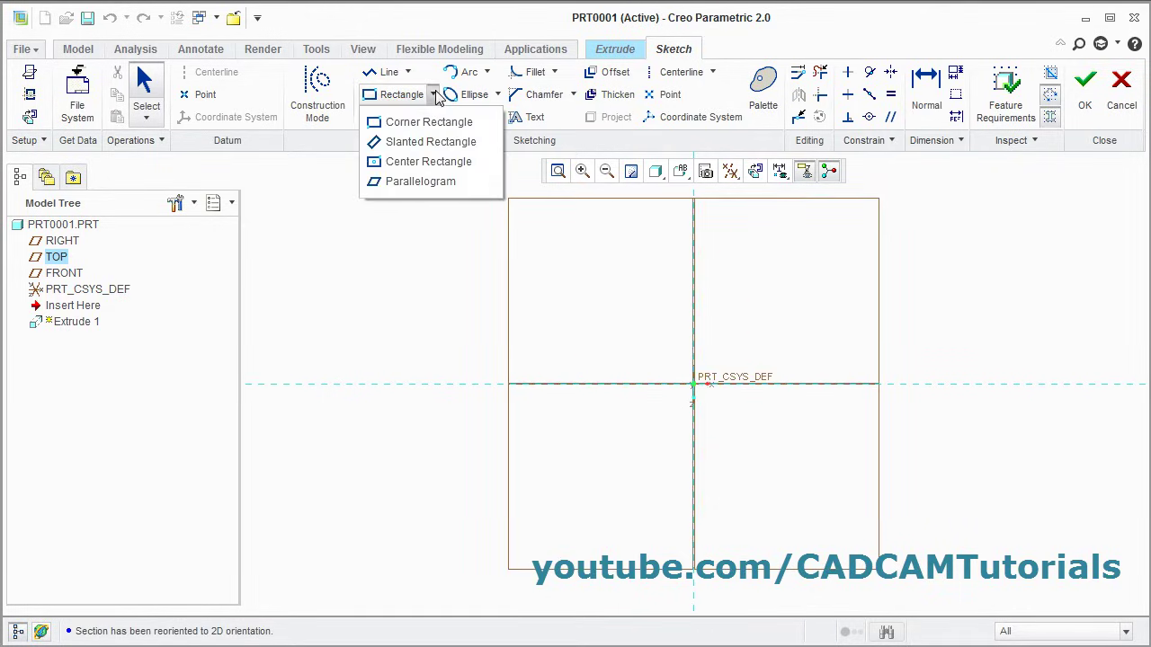
click(428, 161)
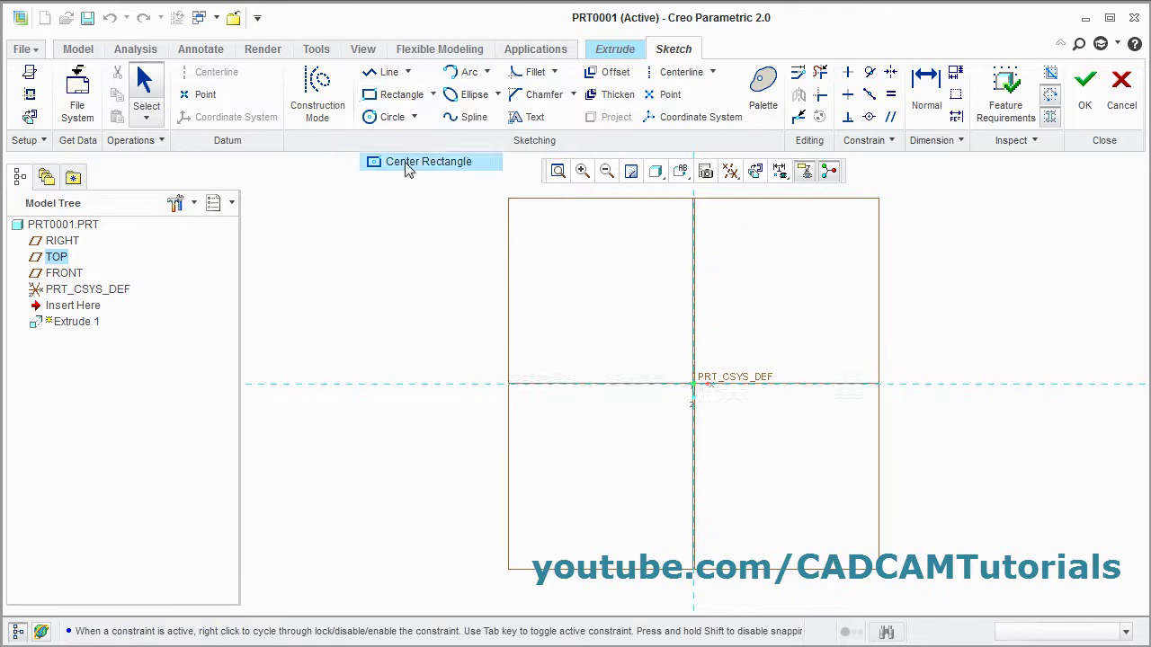
click(694, 385)
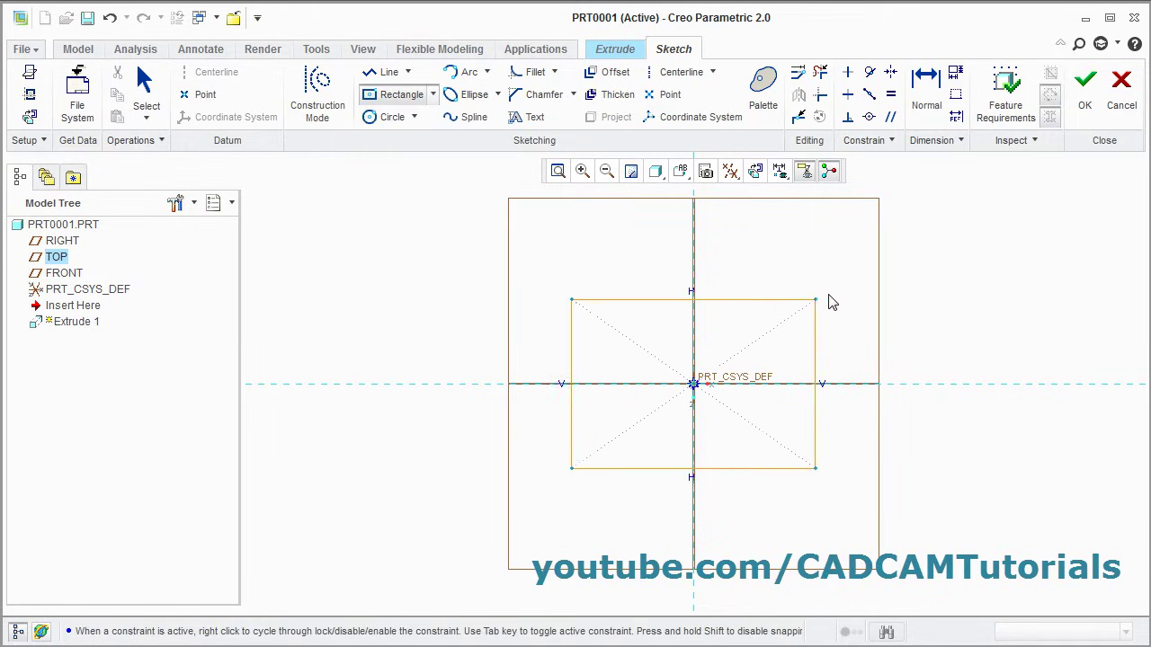
click(857, 283)
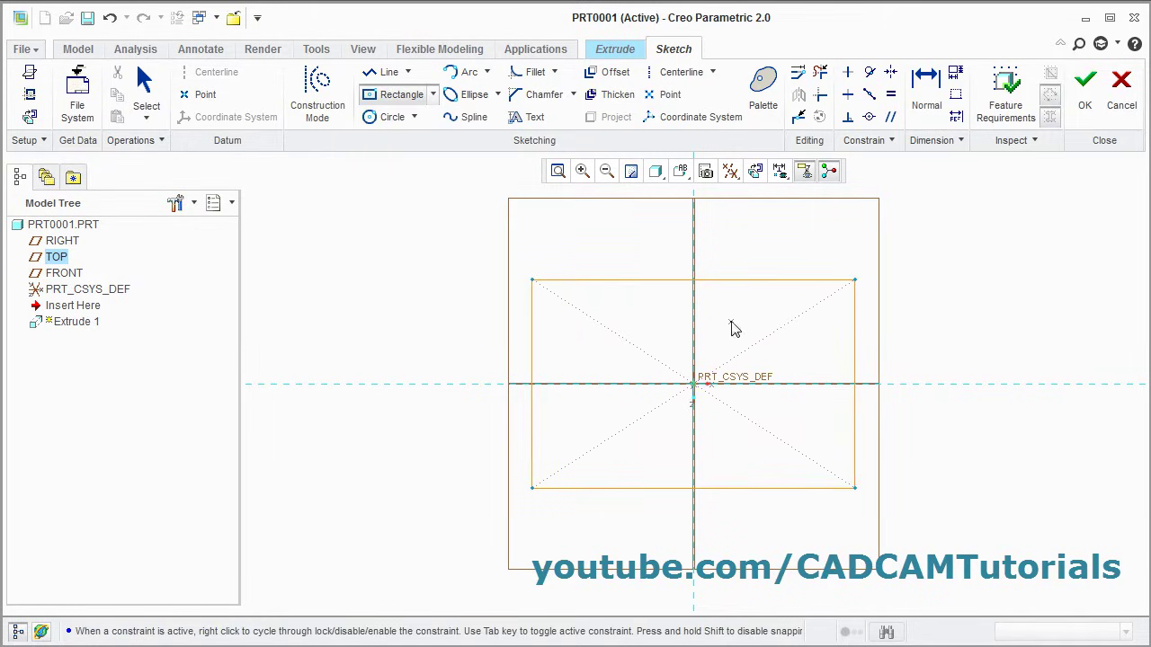
middle_click(733, 329)
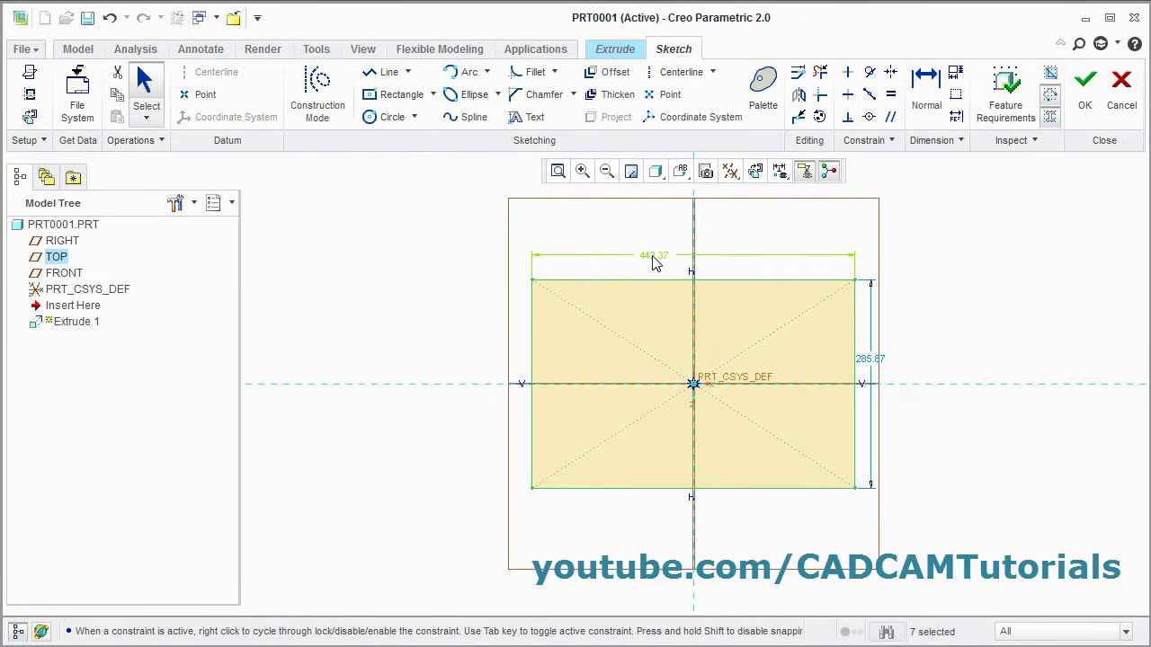
Step: Dimension the rectangle to 120 wide by 80 high
text(12)
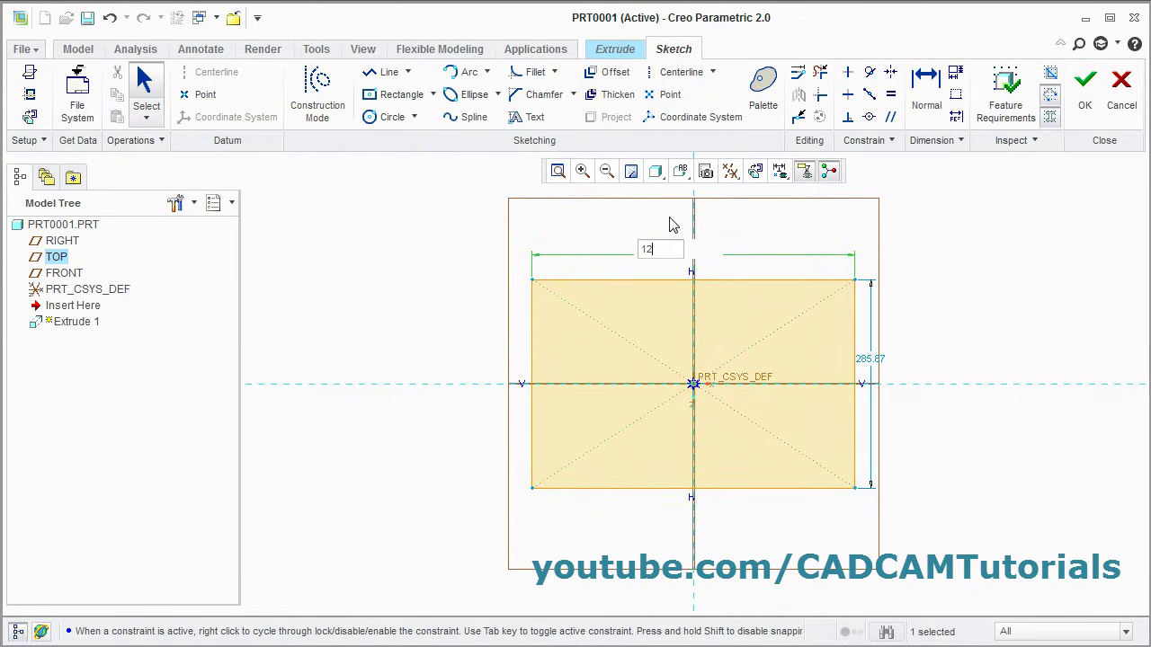
text(0)
key(Return)
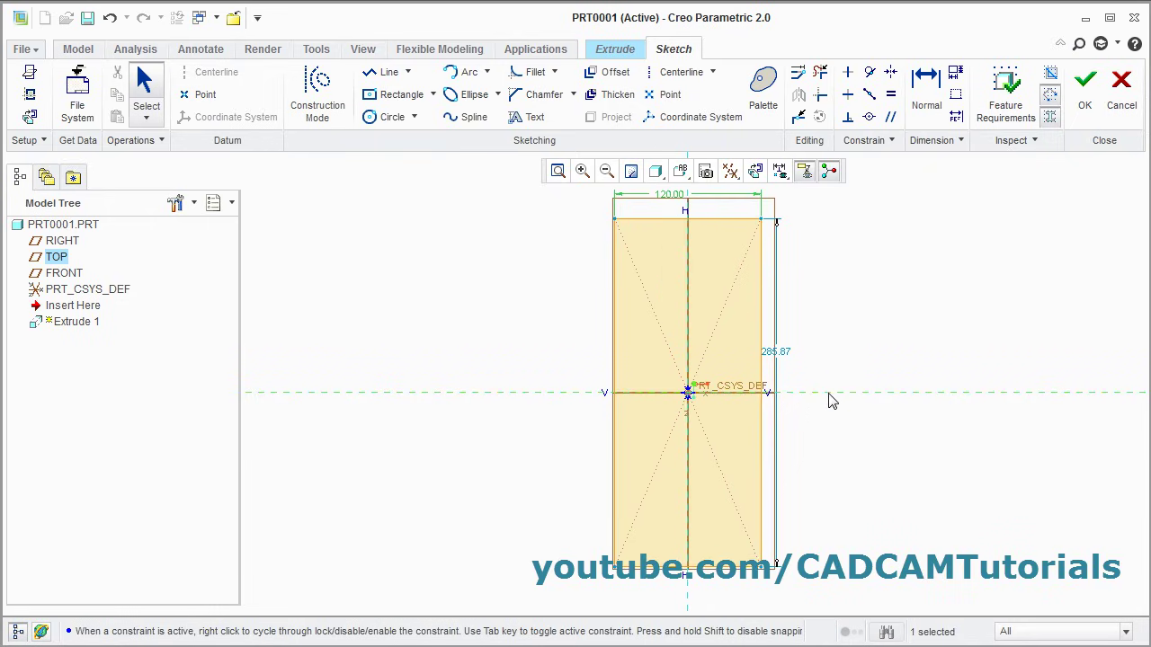
double_click(781, 354)
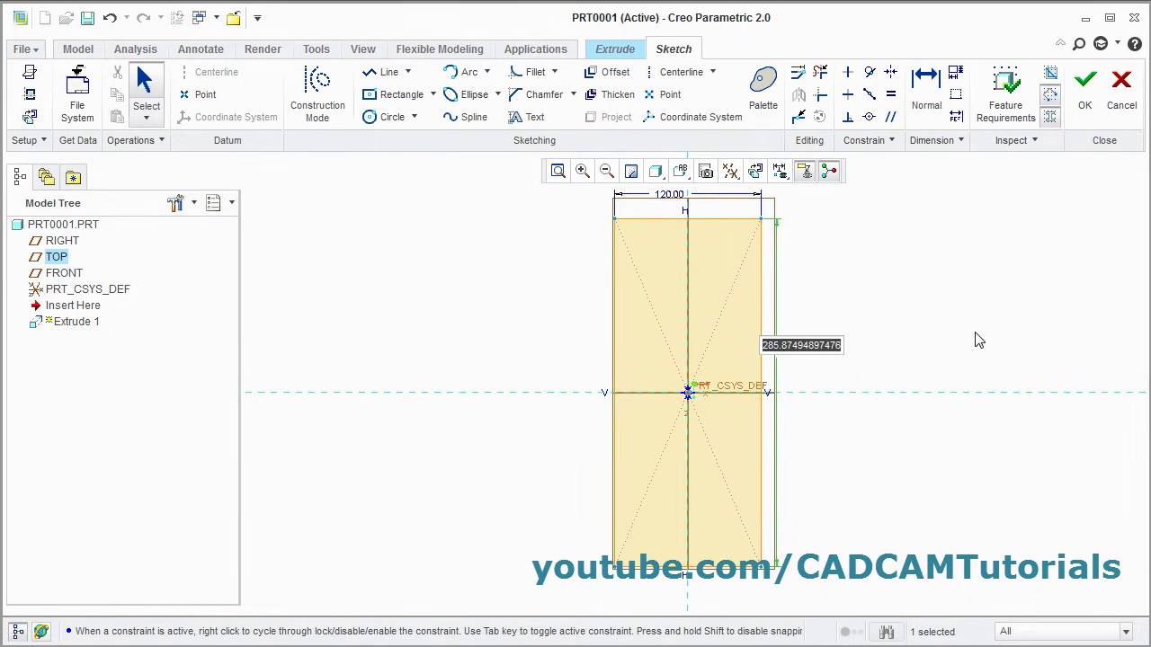
text(80)
key(Return)
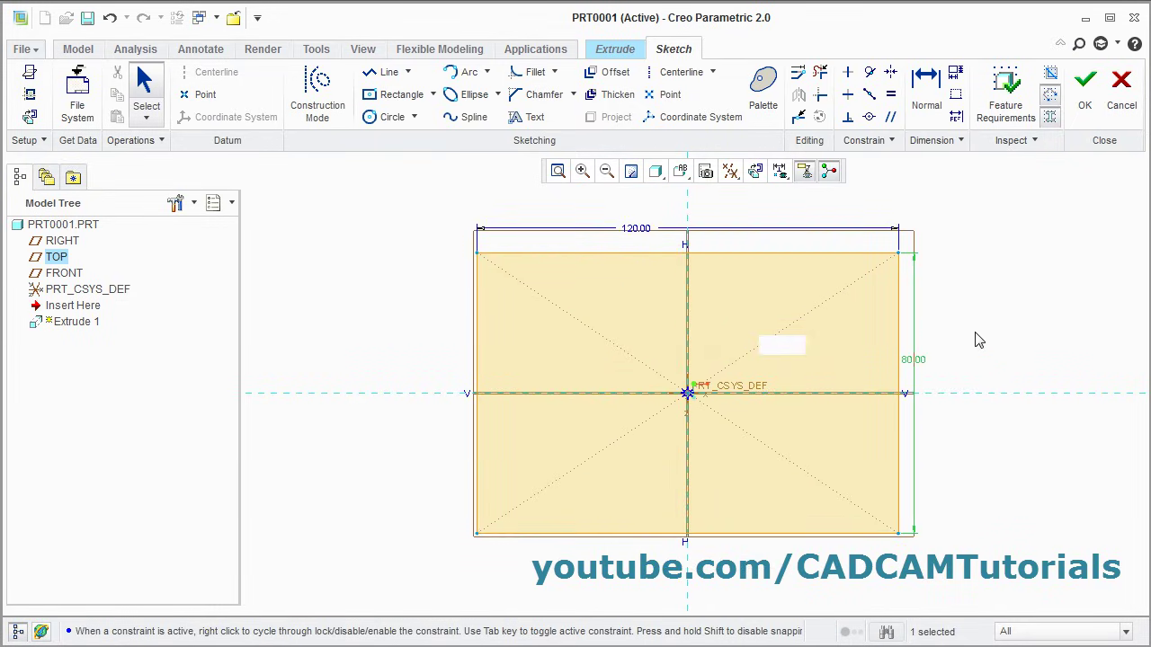
Step: Extrude the 120 by 80 rectangle 15 deep to complete the base plate
click(1086, 88)
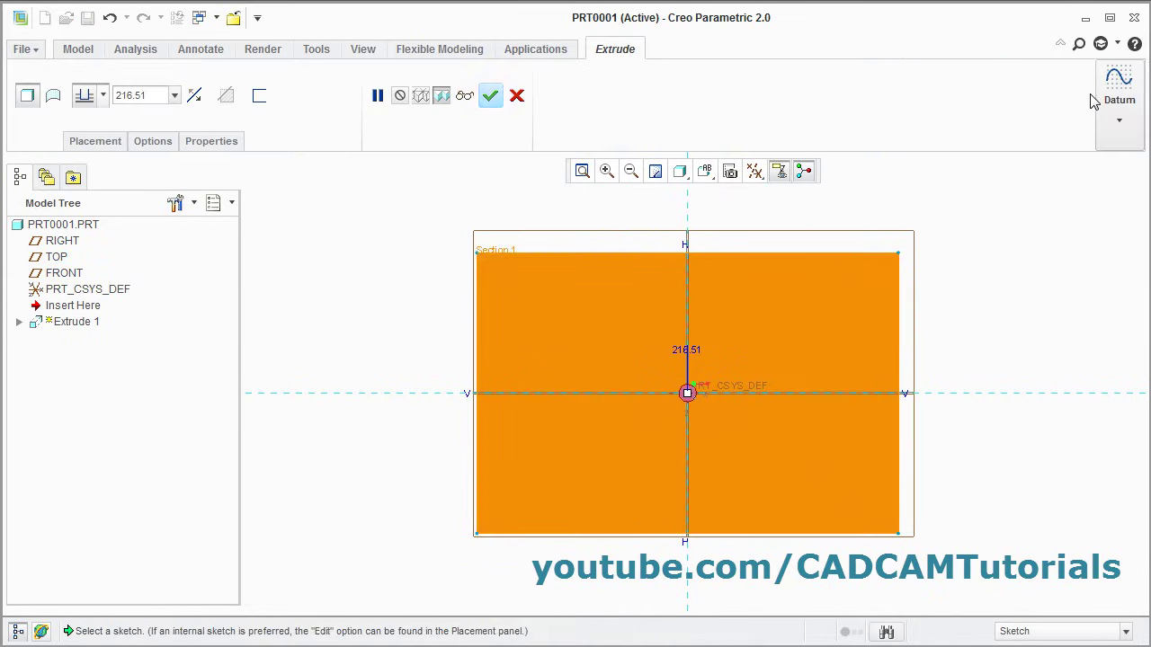
mouse_move(608, 539)
middle_down()
mouse_move(605, 490)
mouse_move(594, 489)
middle_up()
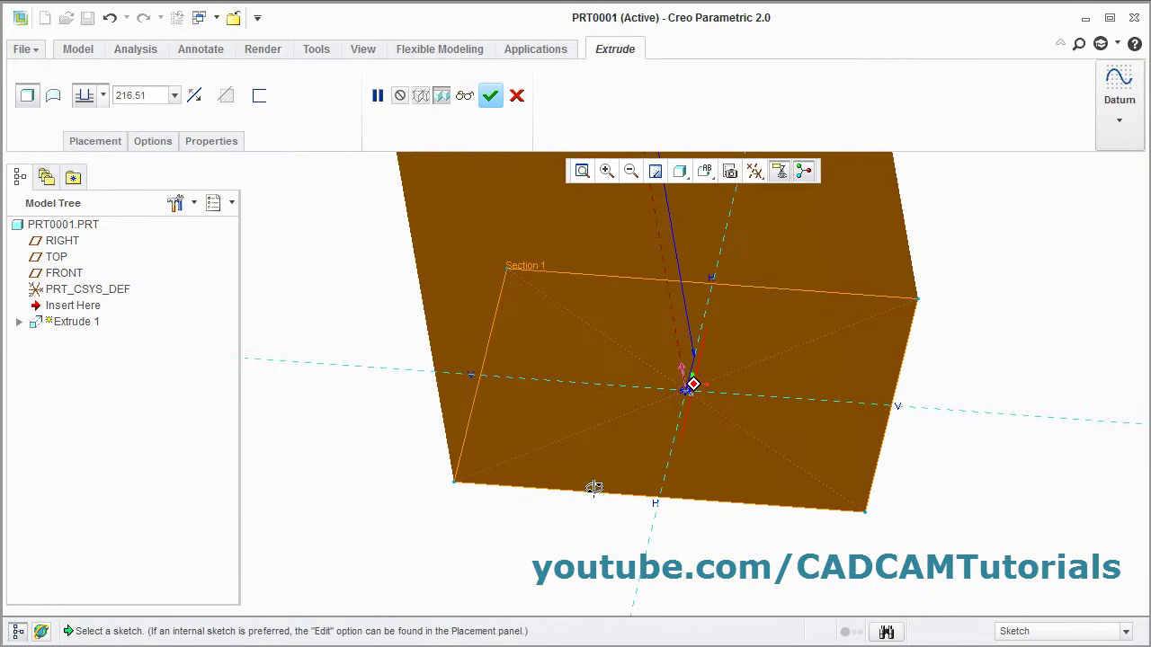
click(582, 171)
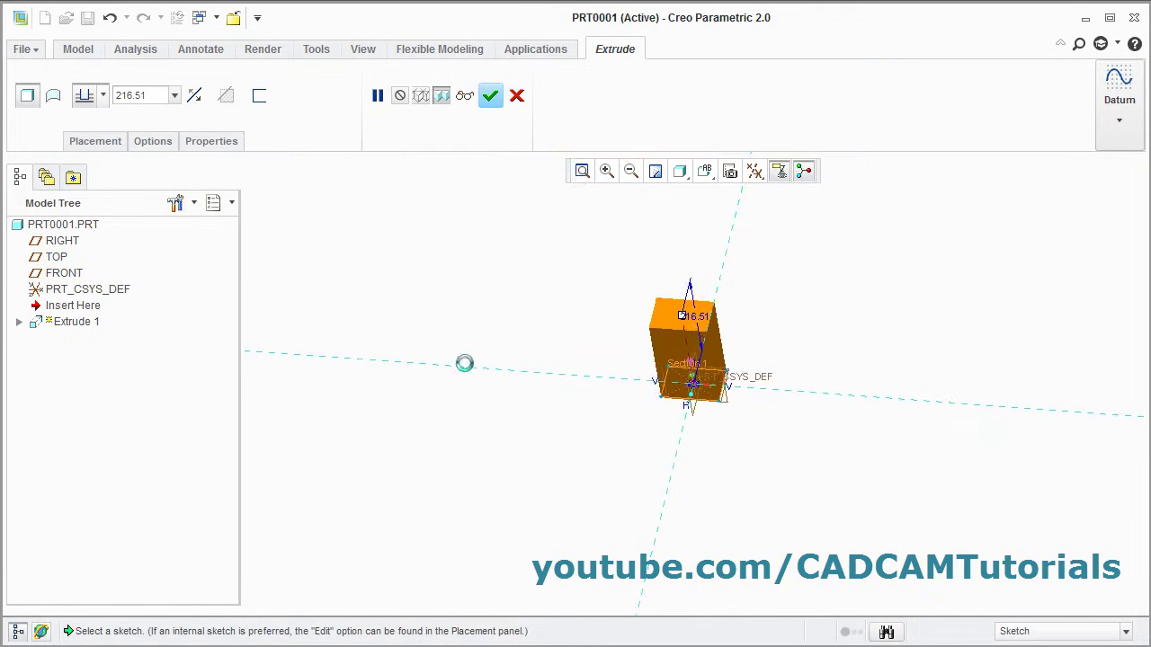
click(149, 97)
text(15)
key(Return)
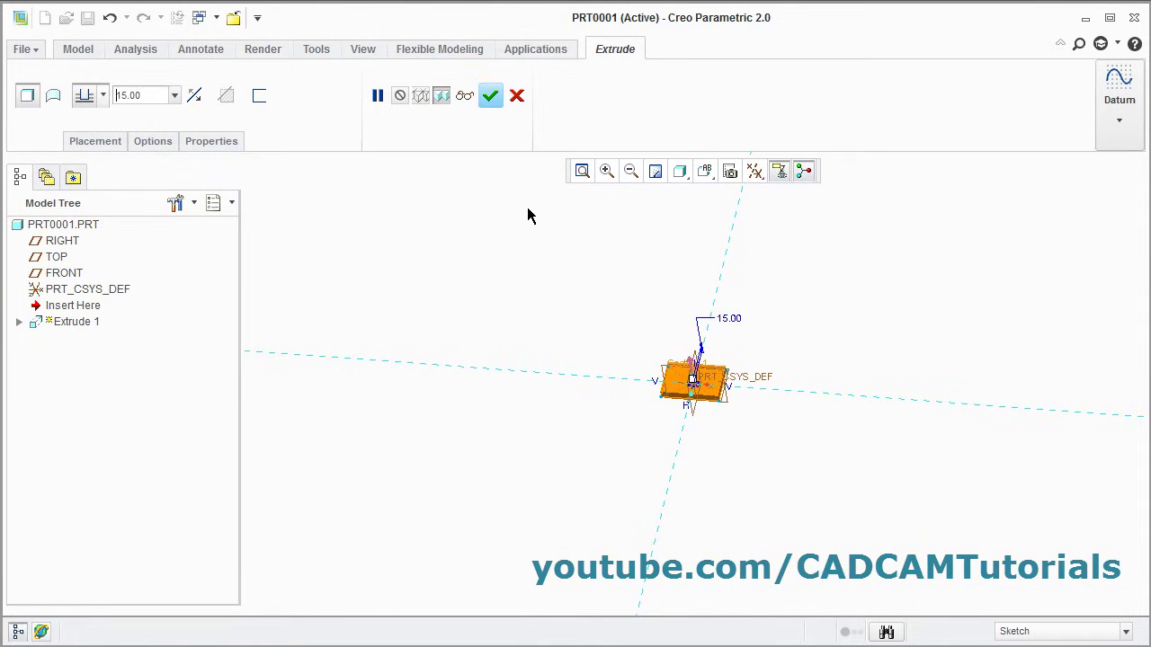
click(490, 95)
mouse_move(441, 387)
middle_down()
mouse_move(473, 419)
mouse_move(477, 395)
middle_up()
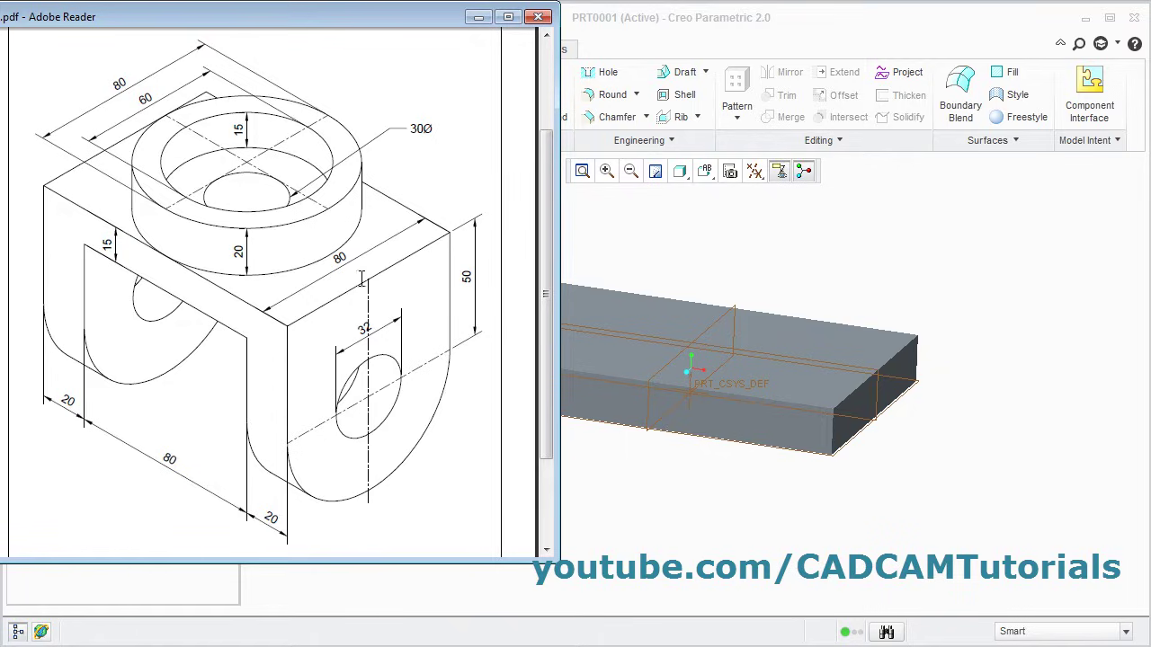
Step: Sketch an 80-diameter circle centred at the origin on the plate's top face
click(857, 261)
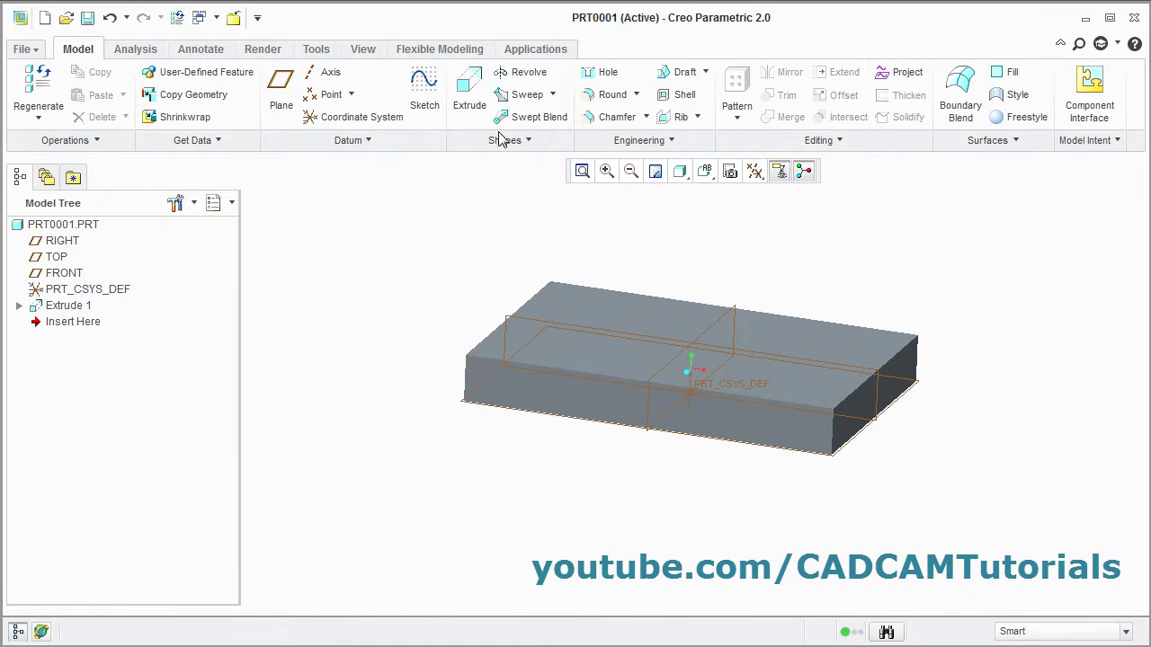
click(470, 99)
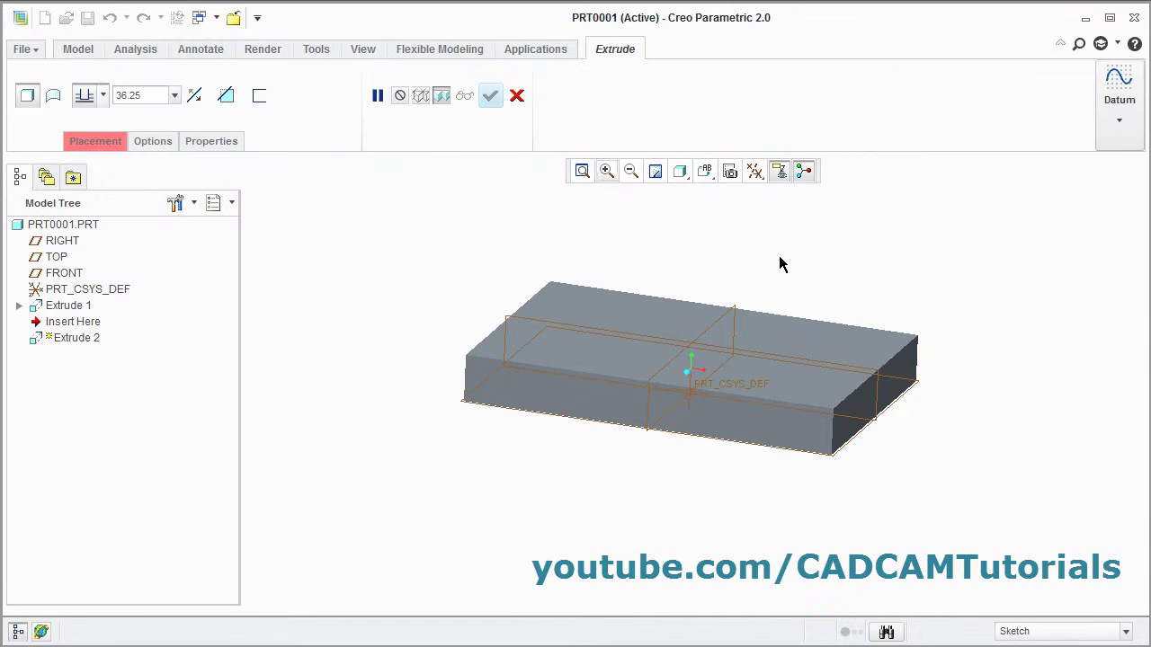
click(824, 351)
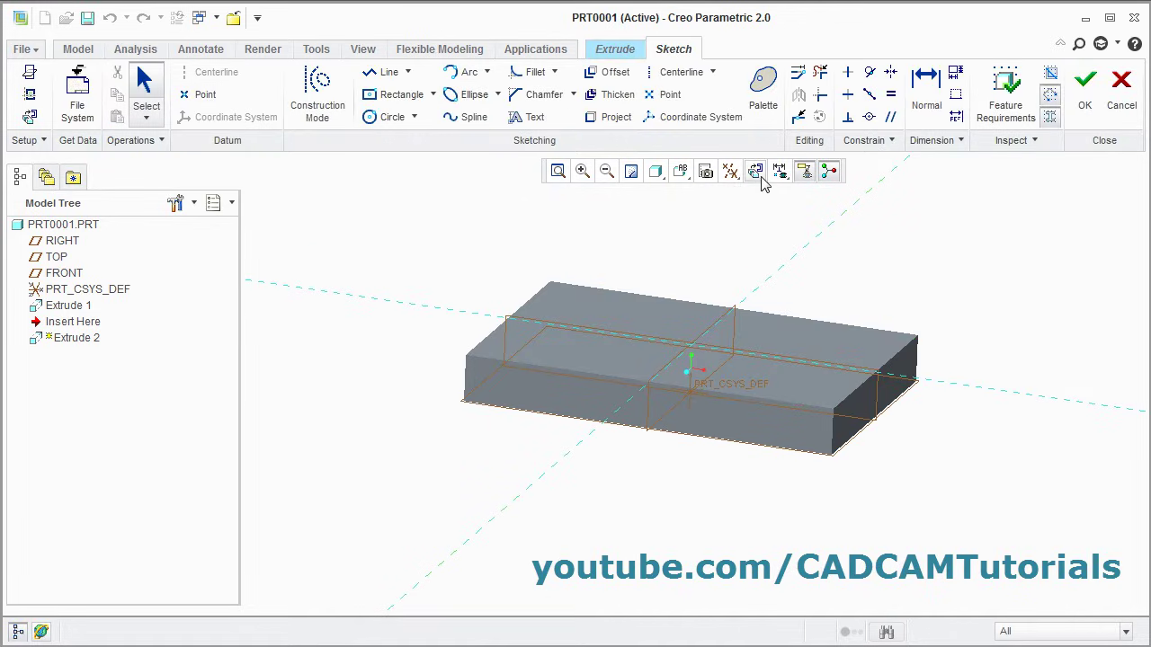
click(756, 174)
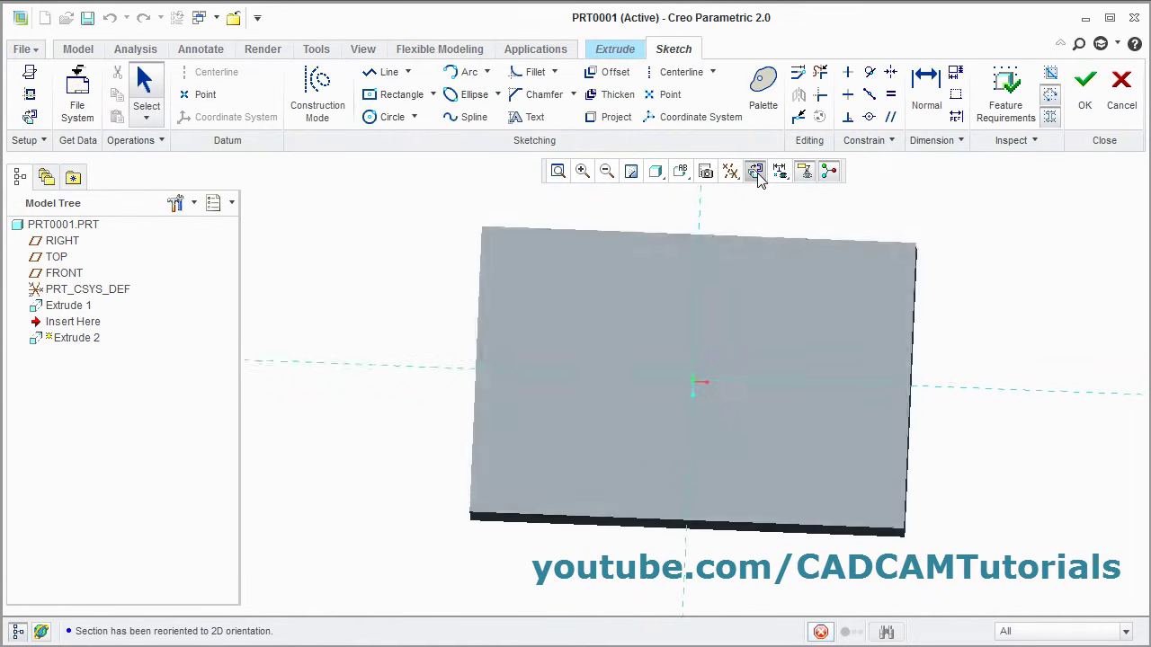
click(387, 116)
click(694, 386)
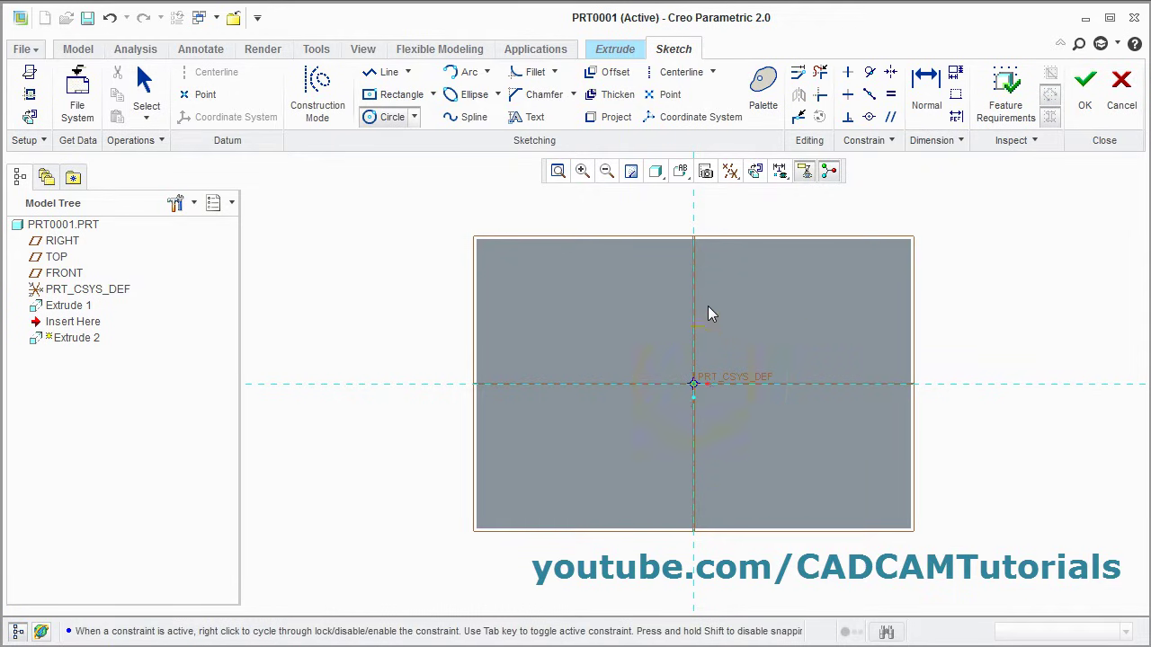
click(716, 261)
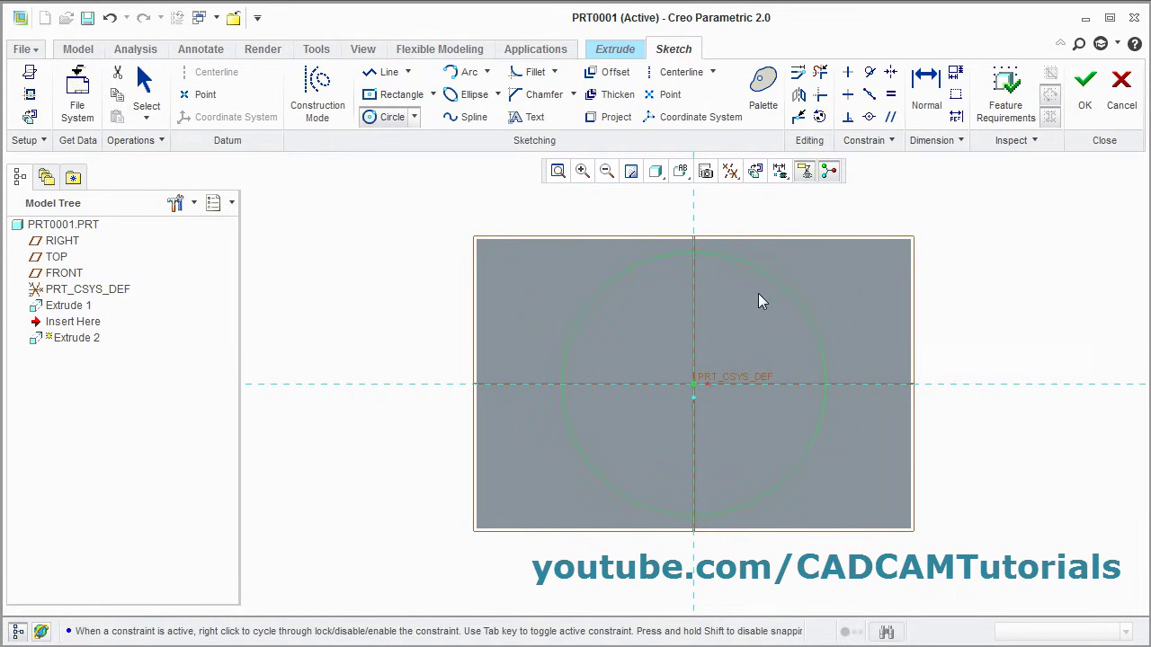
middle_click(755, 338)
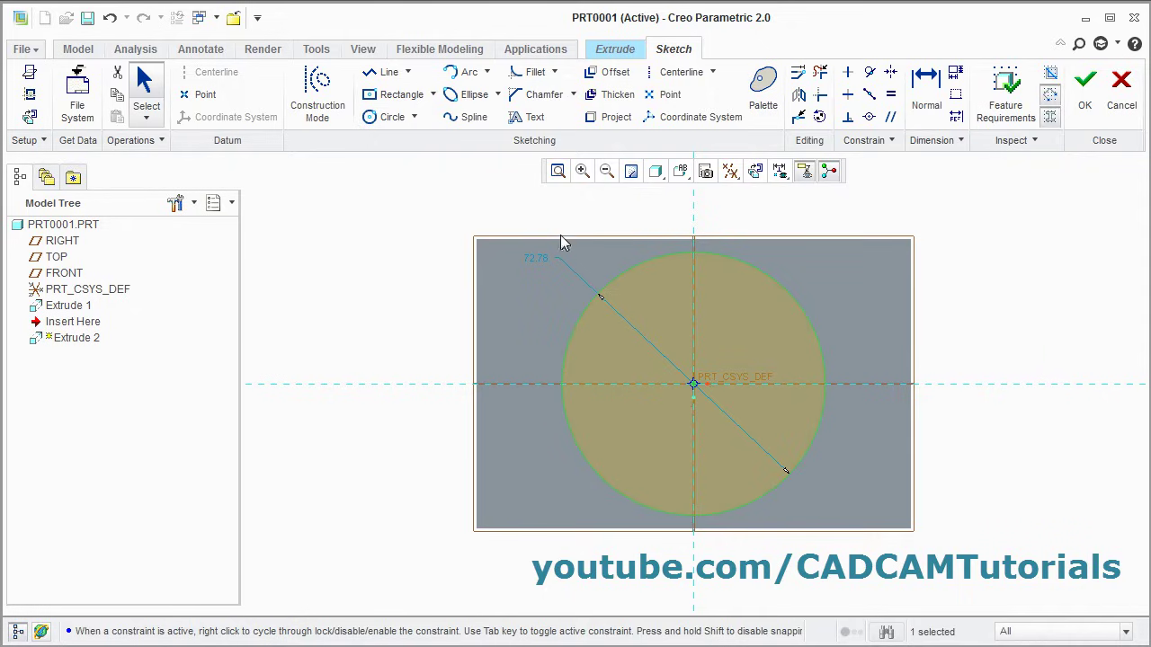
double_click(534, 258)
text(80)
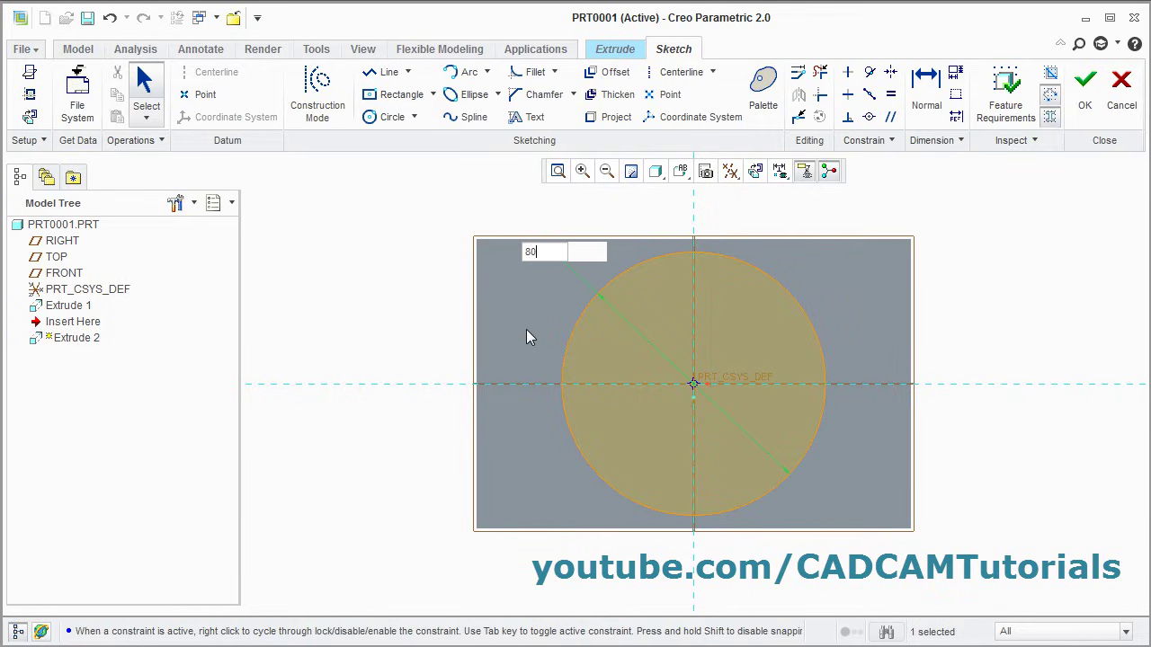
key(Return)
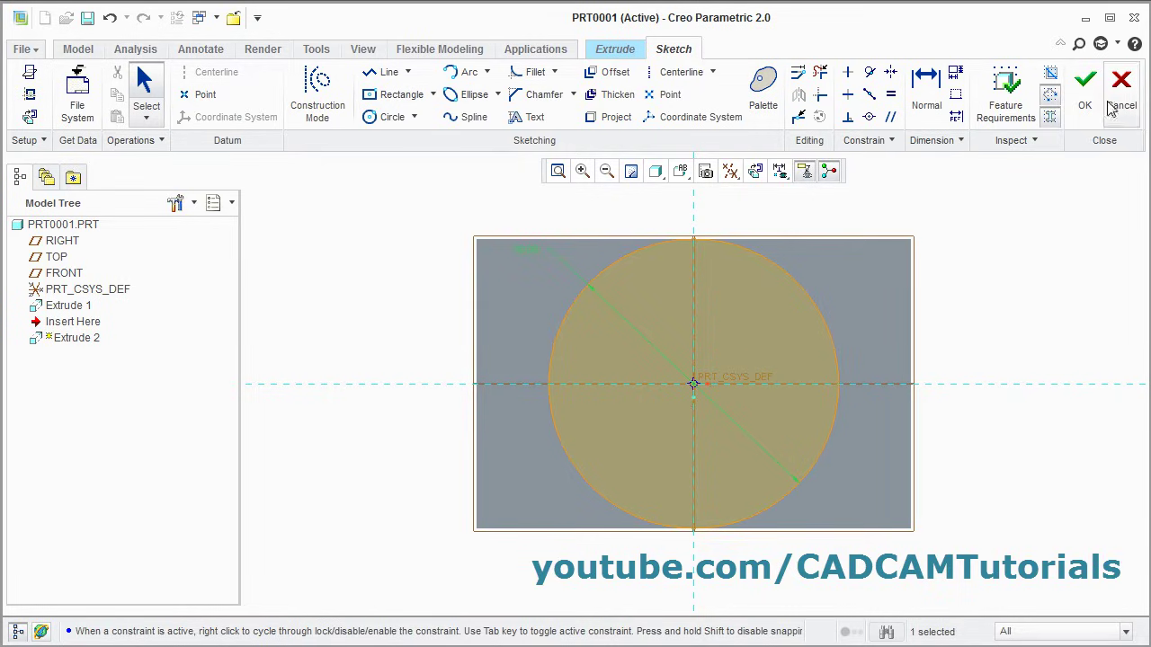
Step: Extrude the circle 20 high into a boss, then check the reference drawing
click(1085, 90)
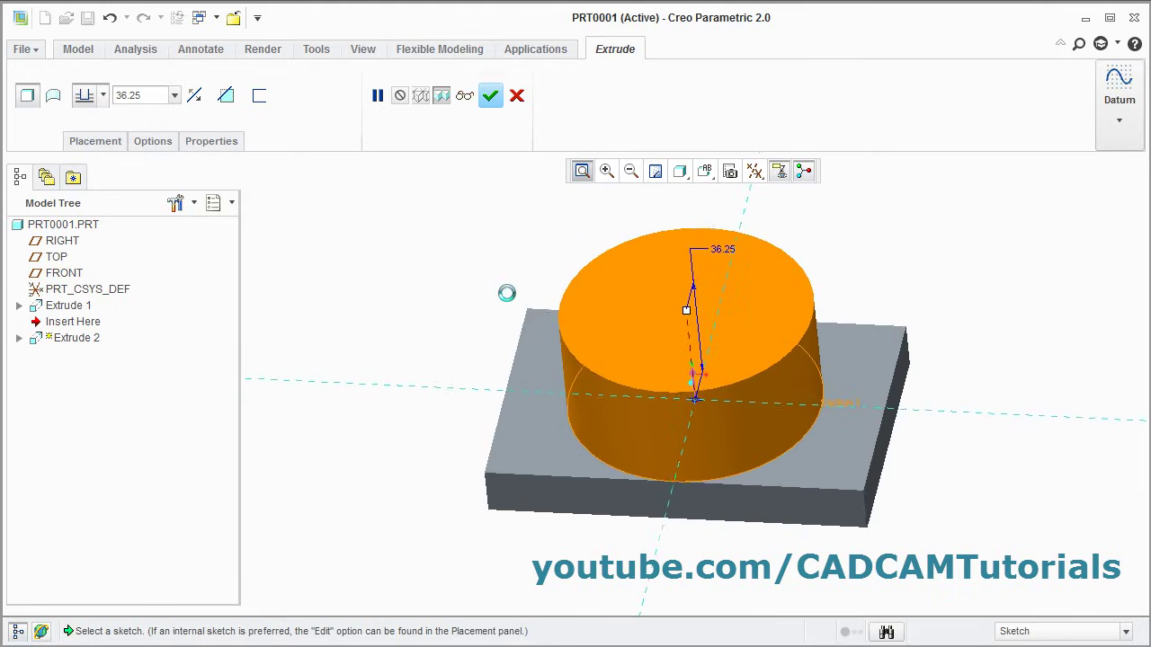
double_click(149, 97)
text(2)
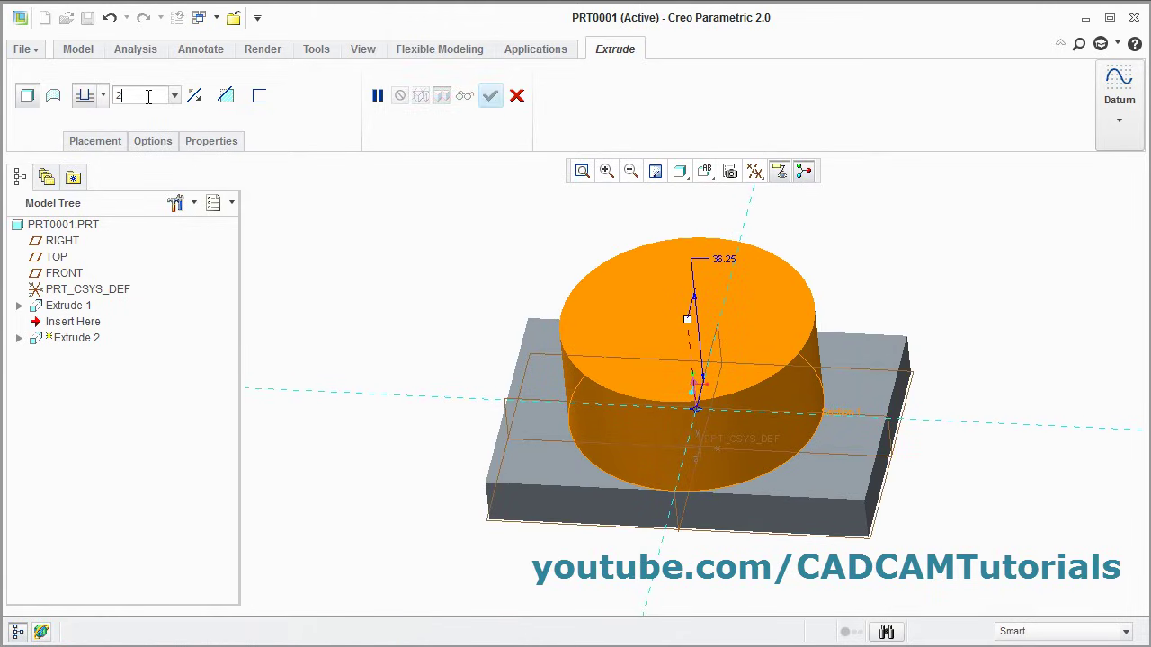
text(0)
key(Return)
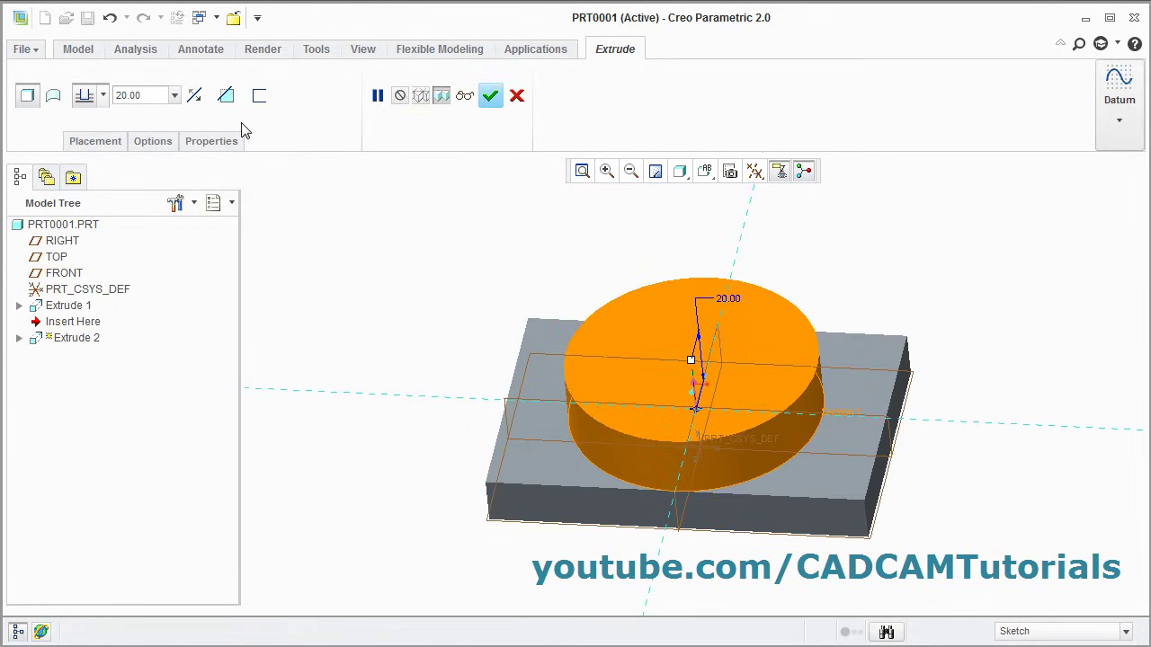
click(490, 95)
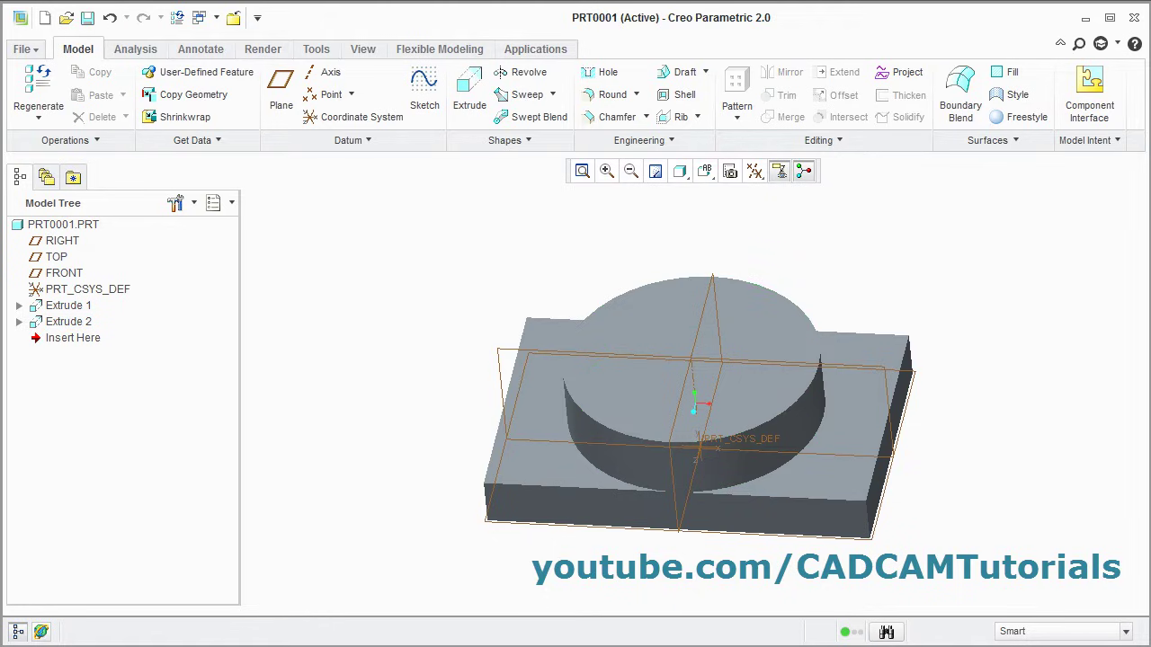
key(alt+Tab)
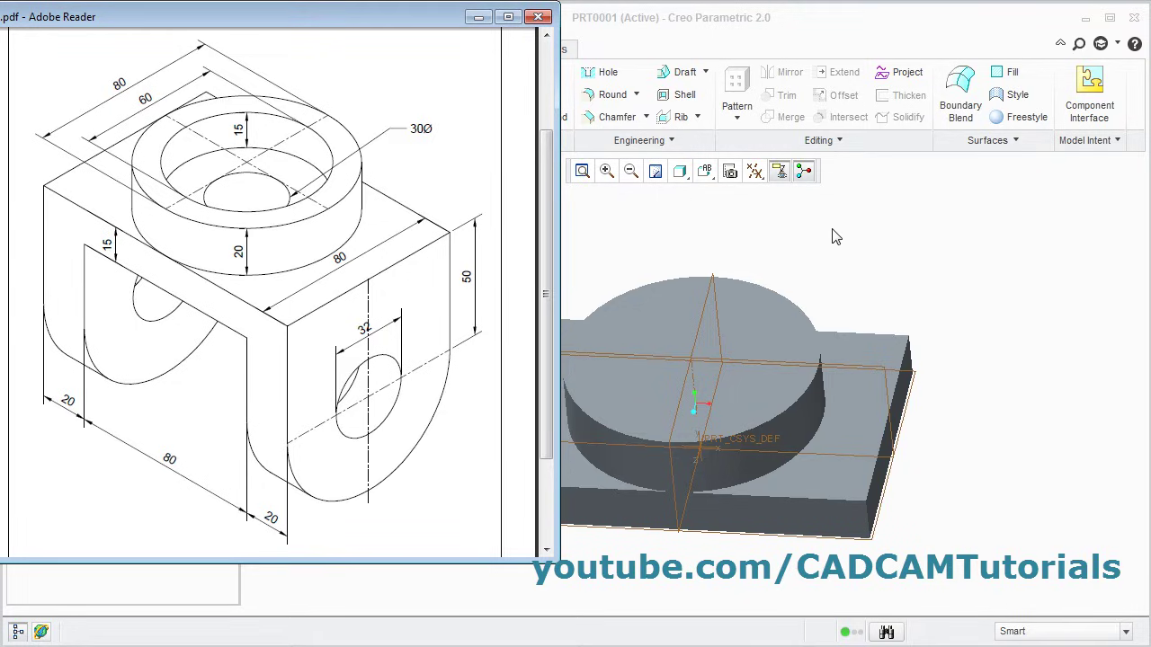
key(alt+Tab)
Step: Sketch a 60-diameter circle centred on the cylinder's top face
click(469, 90)
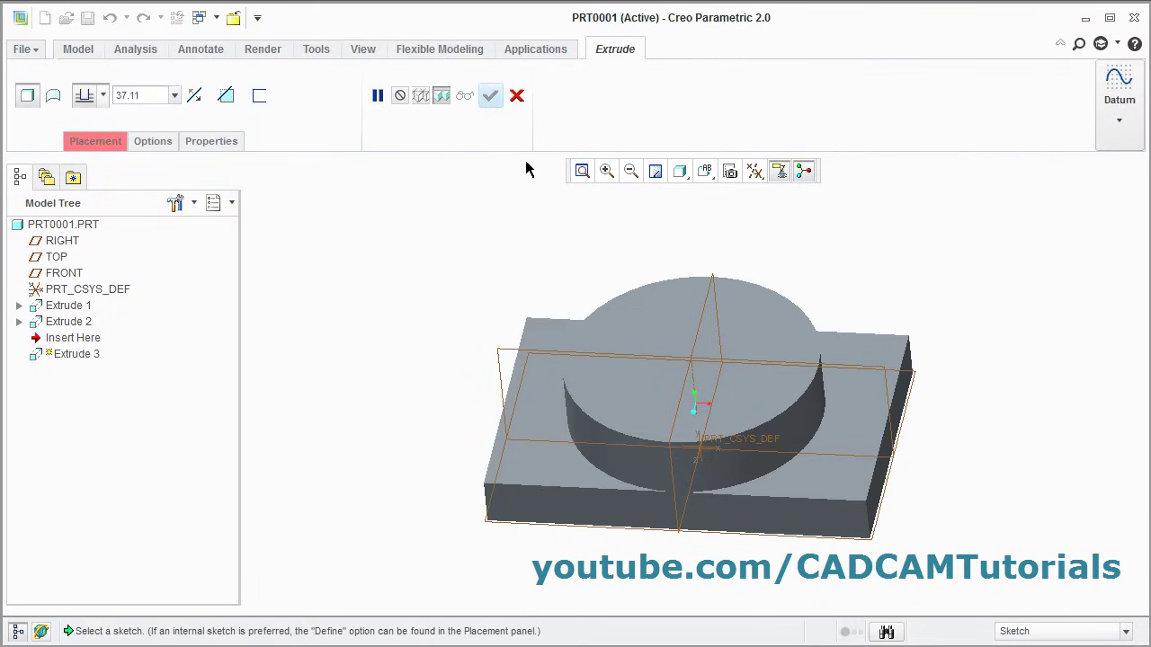
click(767, 349)
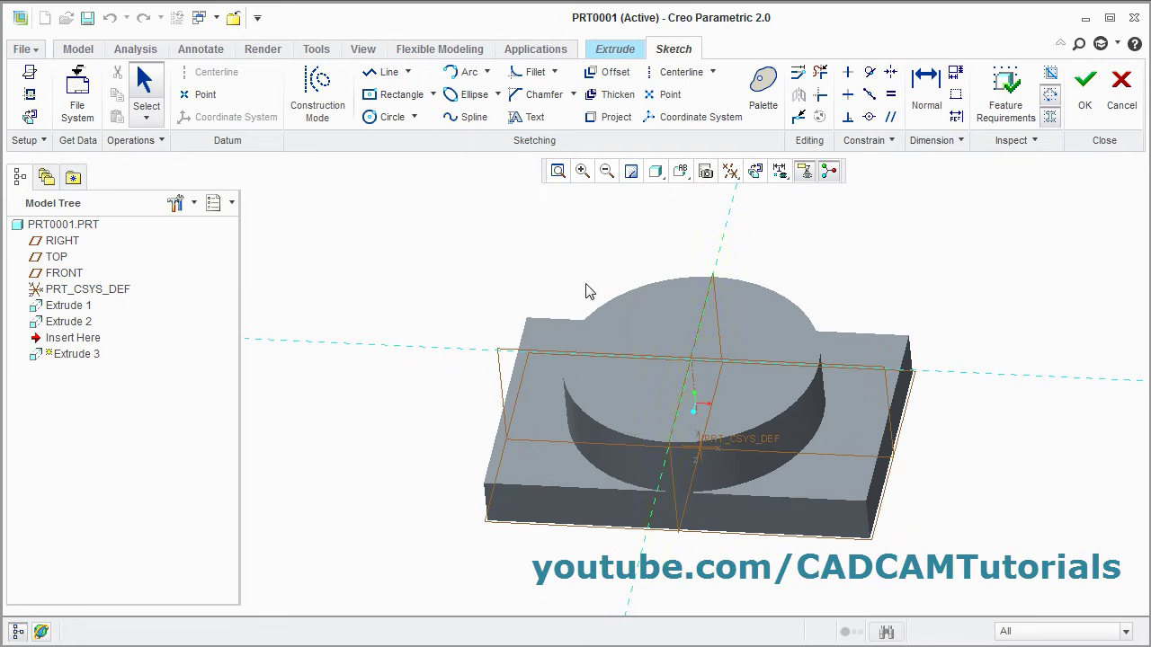
click(373, 118)
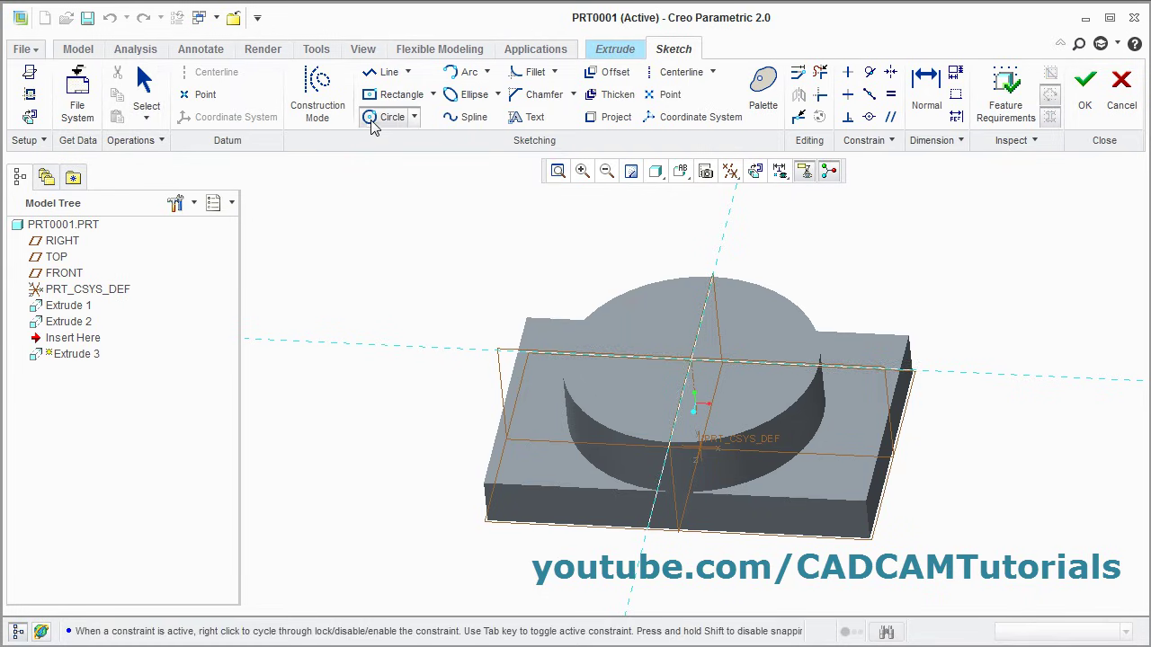
click(689, 361)
click(750, 402)
middle_click(835, 279)
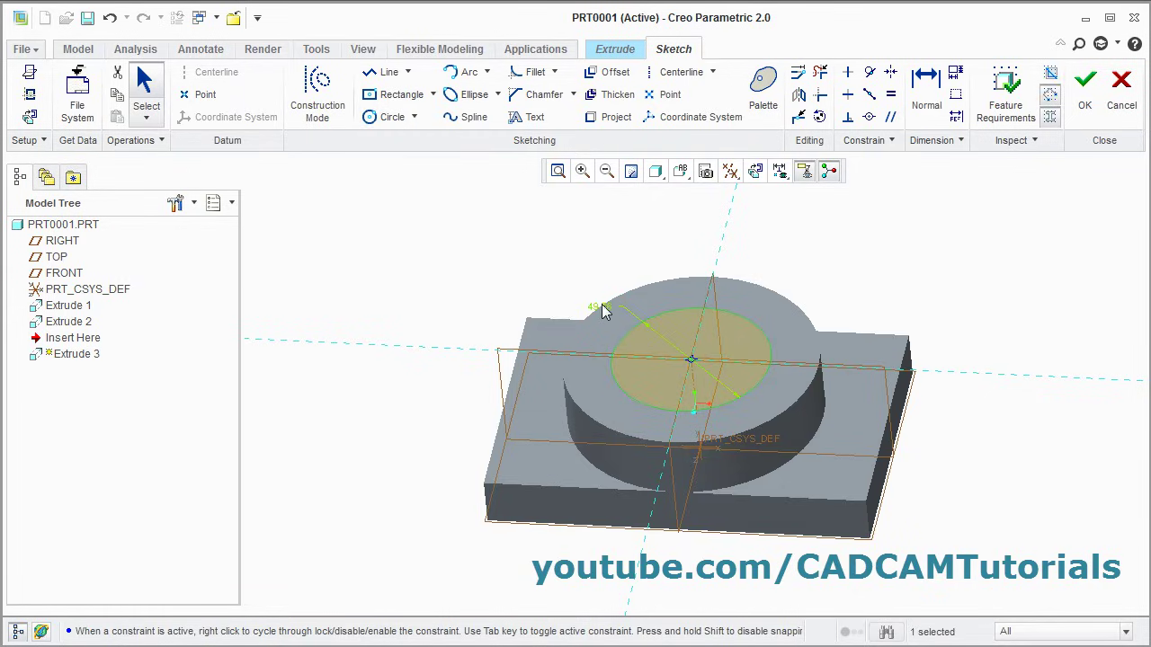
text(6)
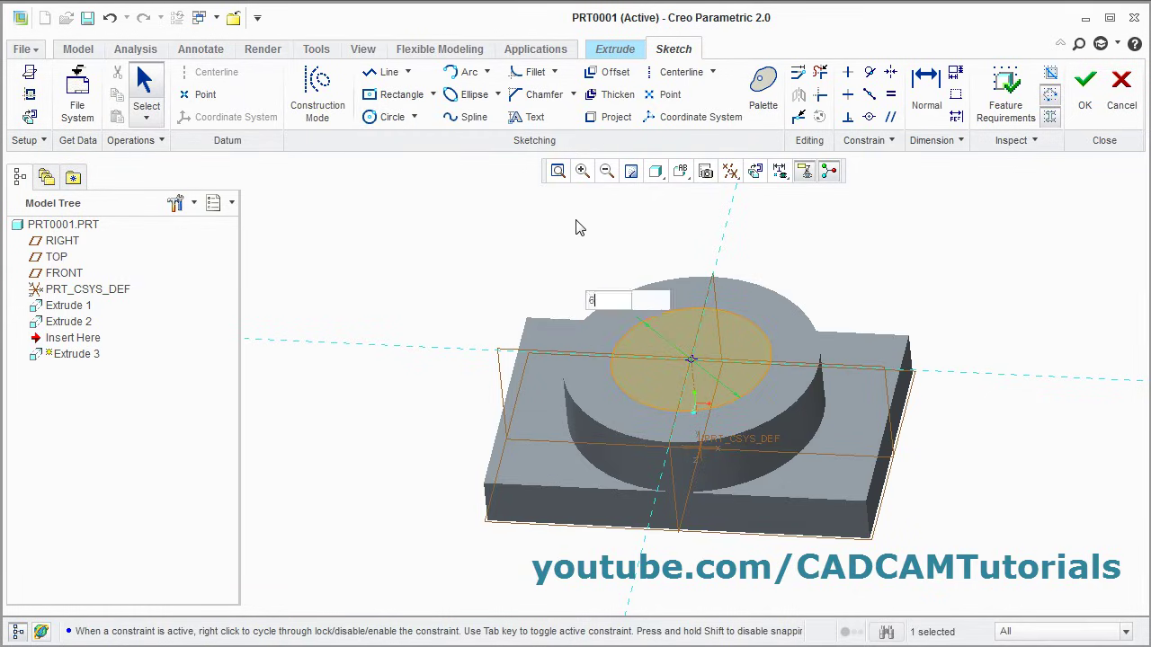
text(0)
key(Return)
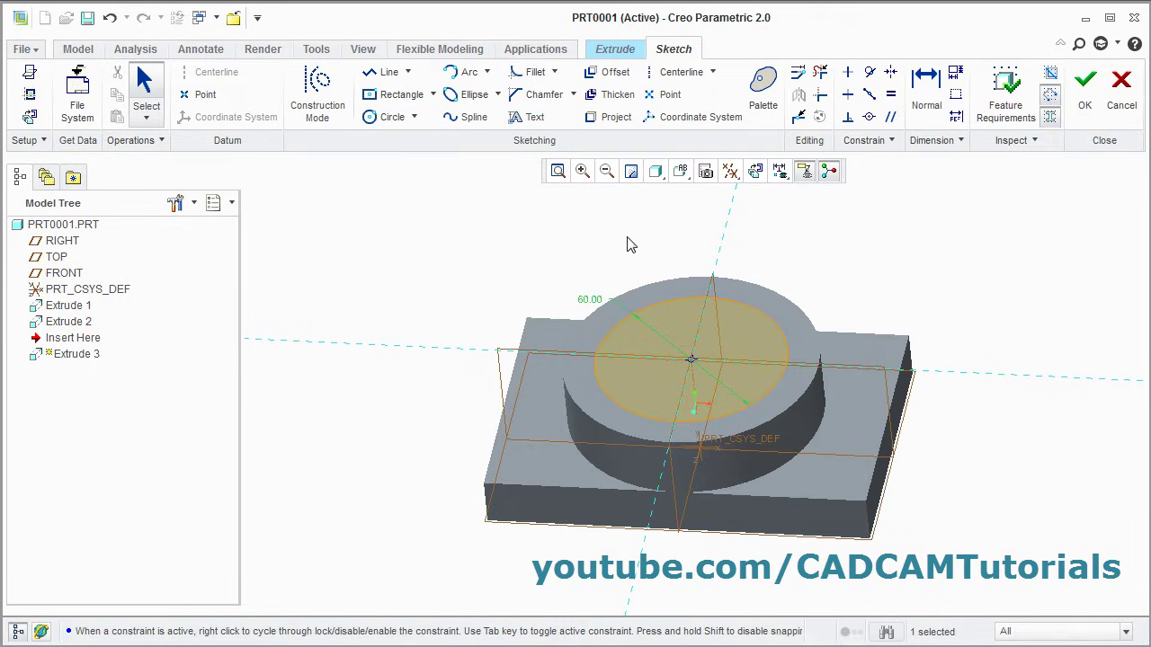
Step: Cut the circle 15 deep downward into the boss, then check the reference drawing
click(1085, 99)
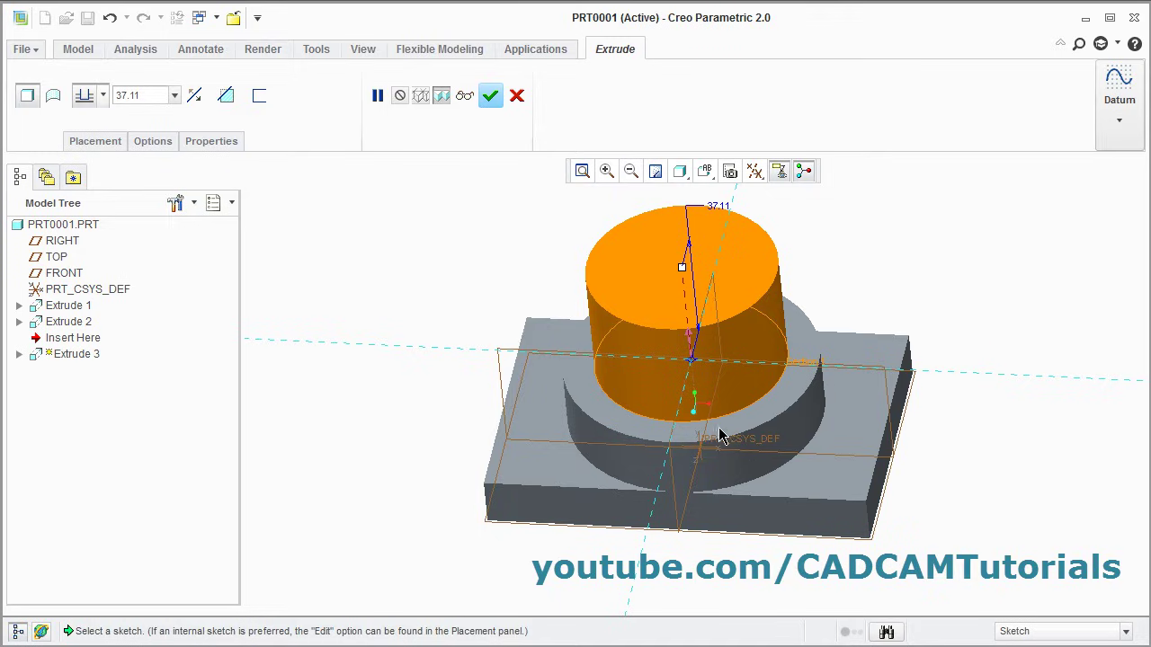
click(690, 340)
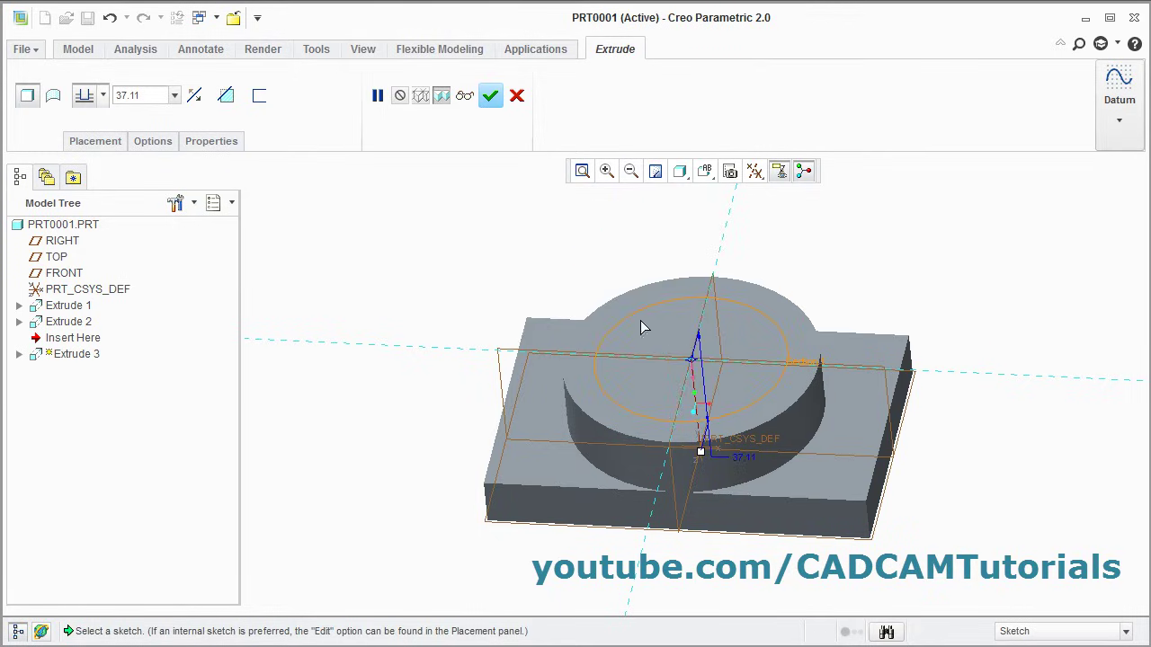
double_click(149, 97)
text(1)
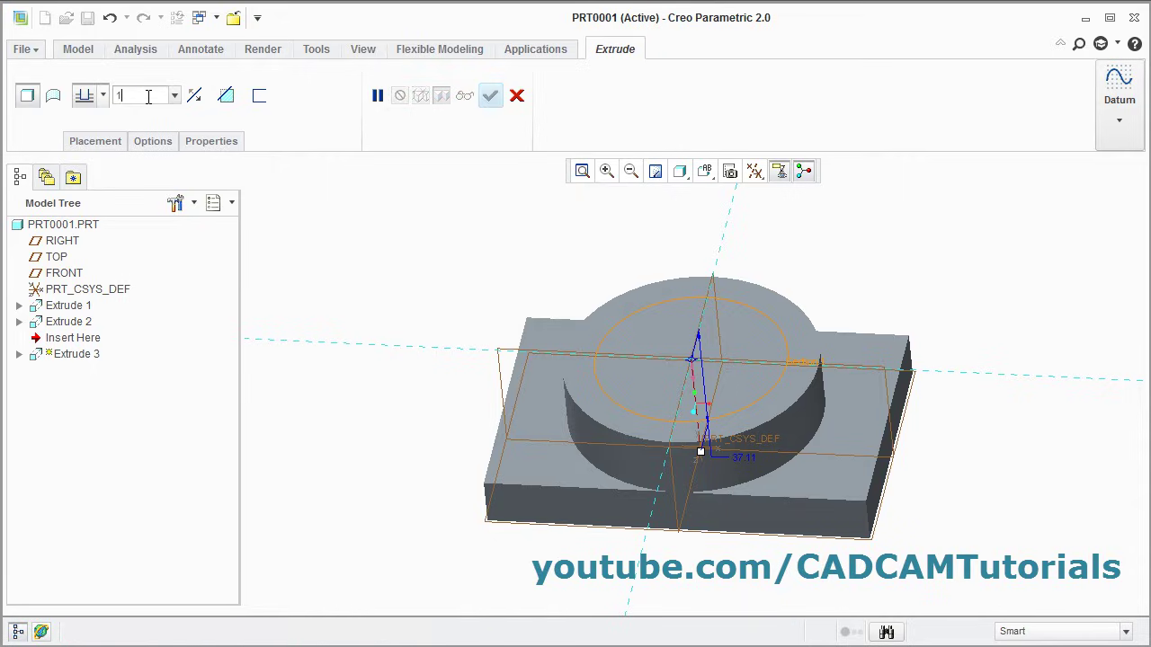
text(5)
key(Return)
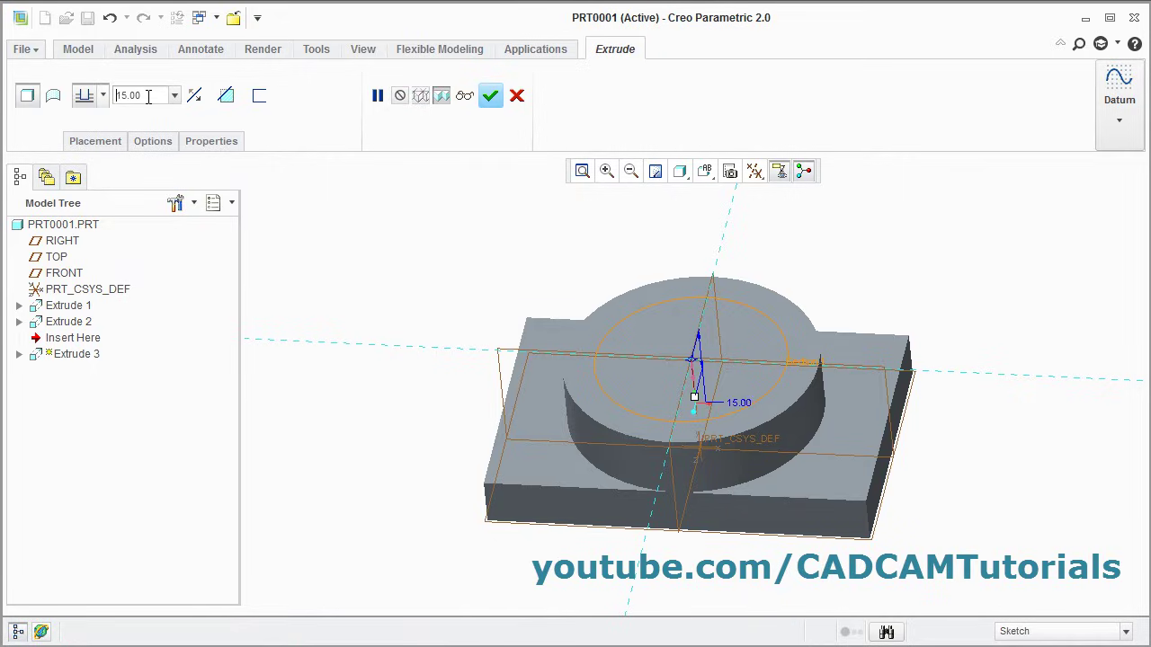
click(227, 102)
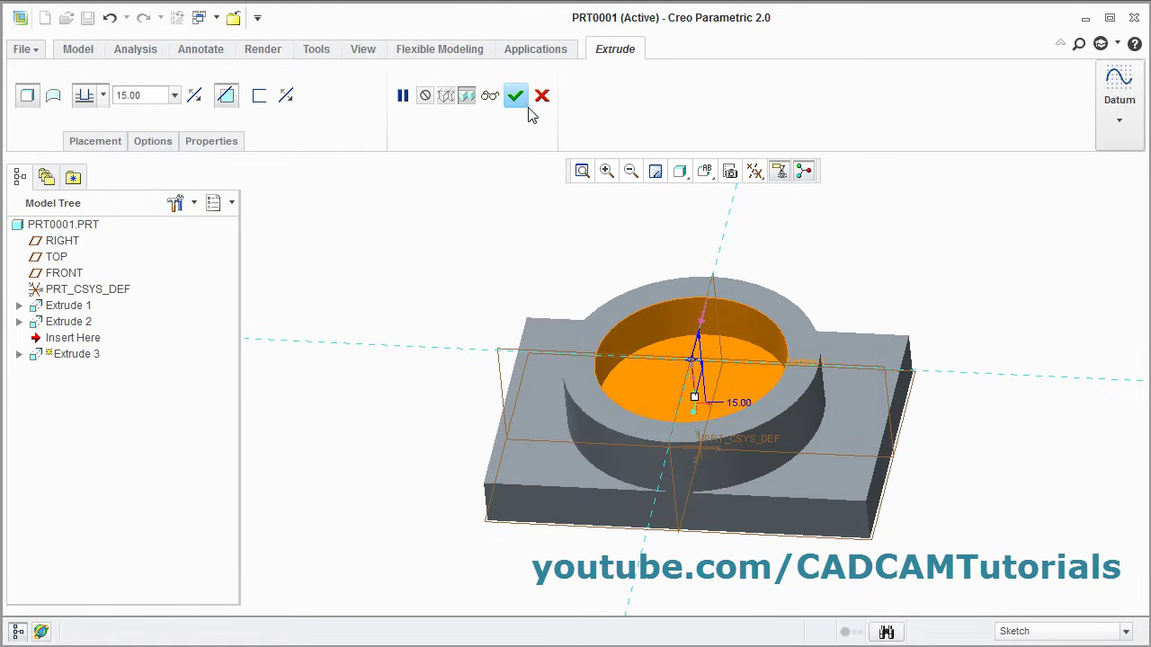
click(515, 96)
click(828, 264)
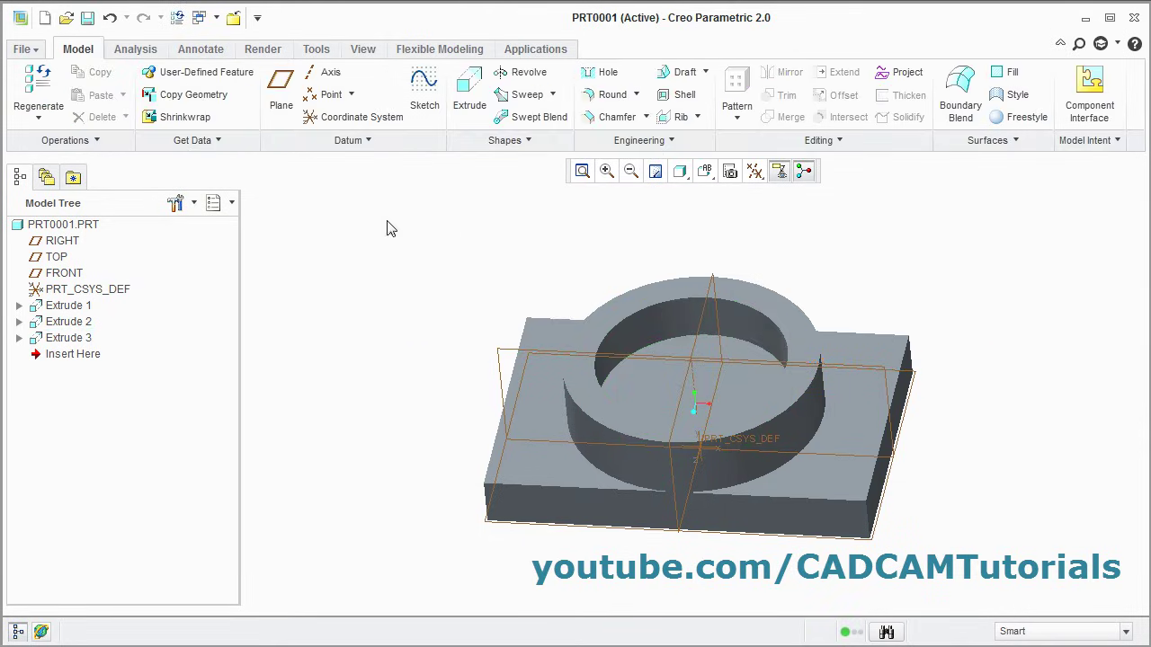
key(alt+Tab)
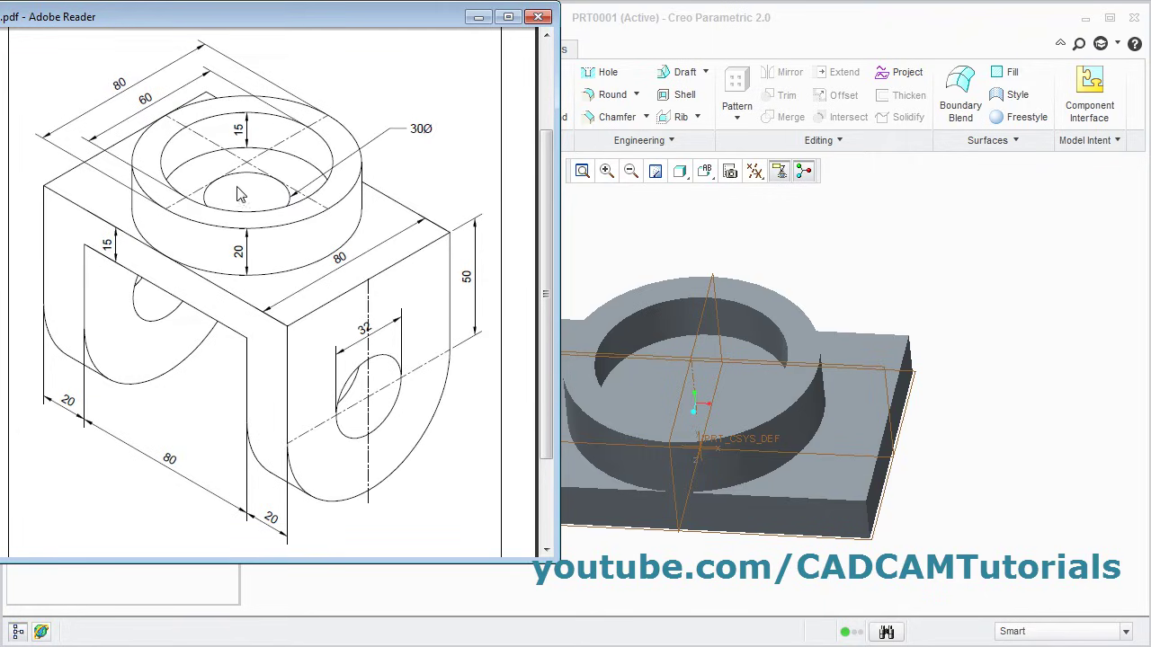
click(853, 257)
Step: Sketch a smaller circle centred at the origin on the pocket floor
click(469, 90)
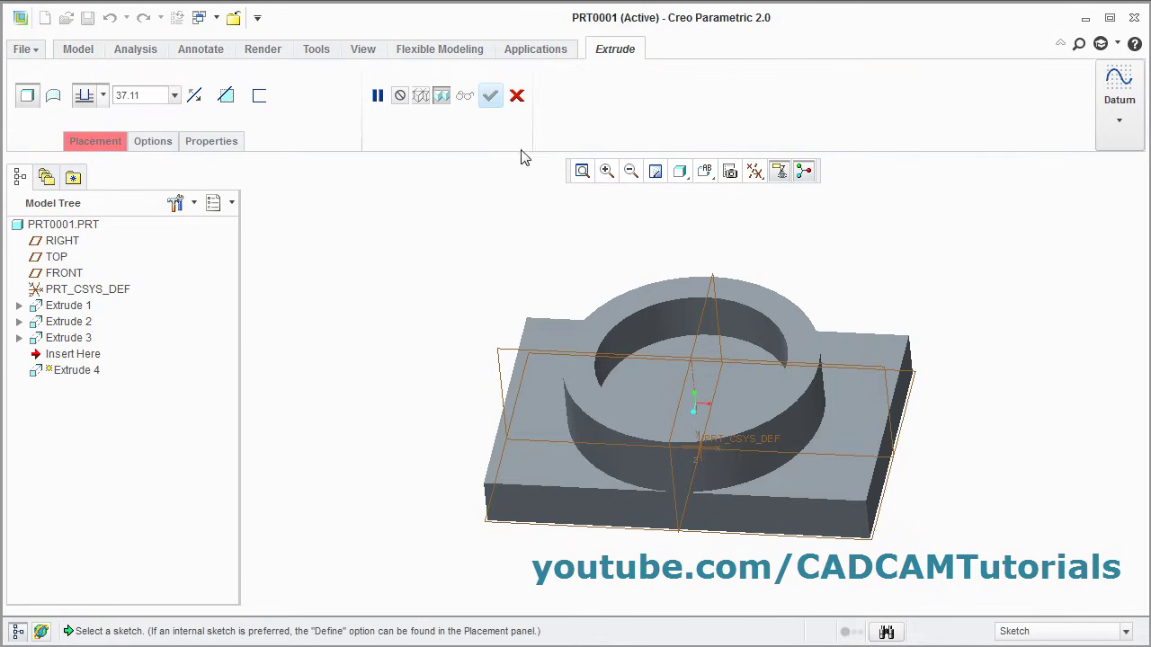
click(730, 403)
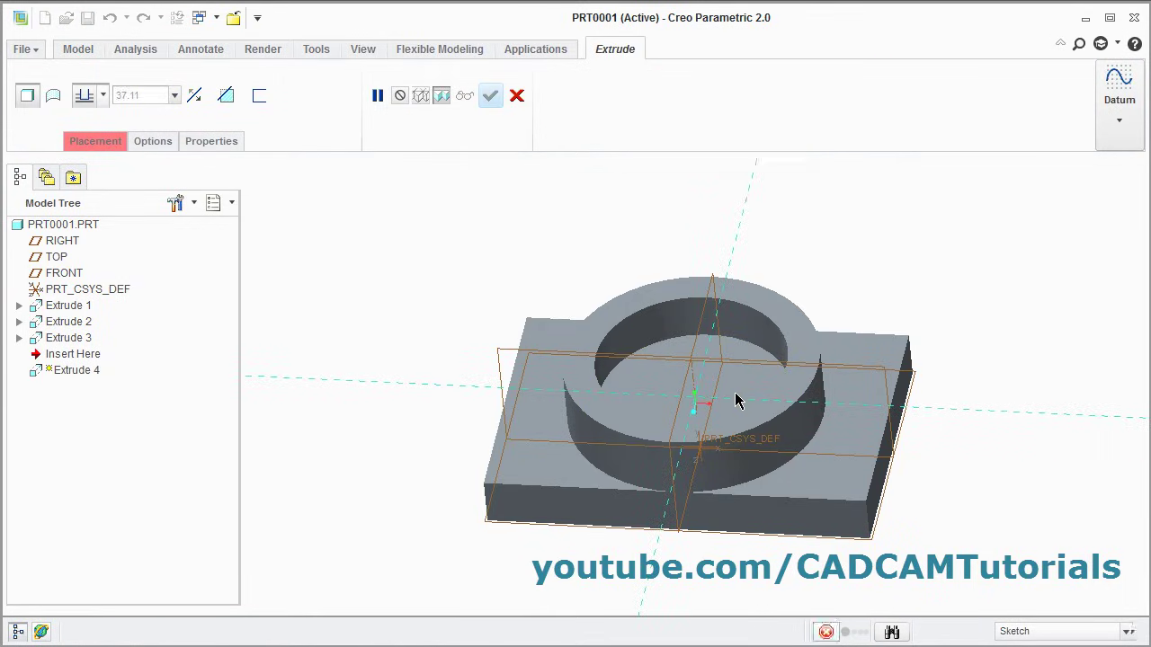
click(377, 118)
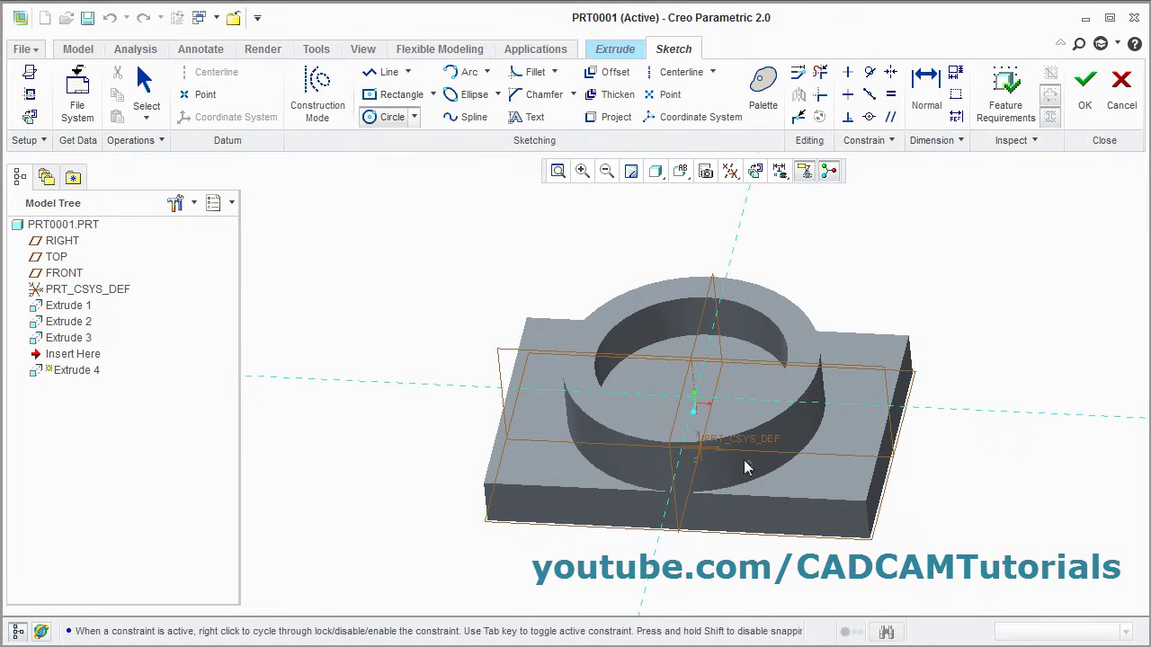
click(694, 399)
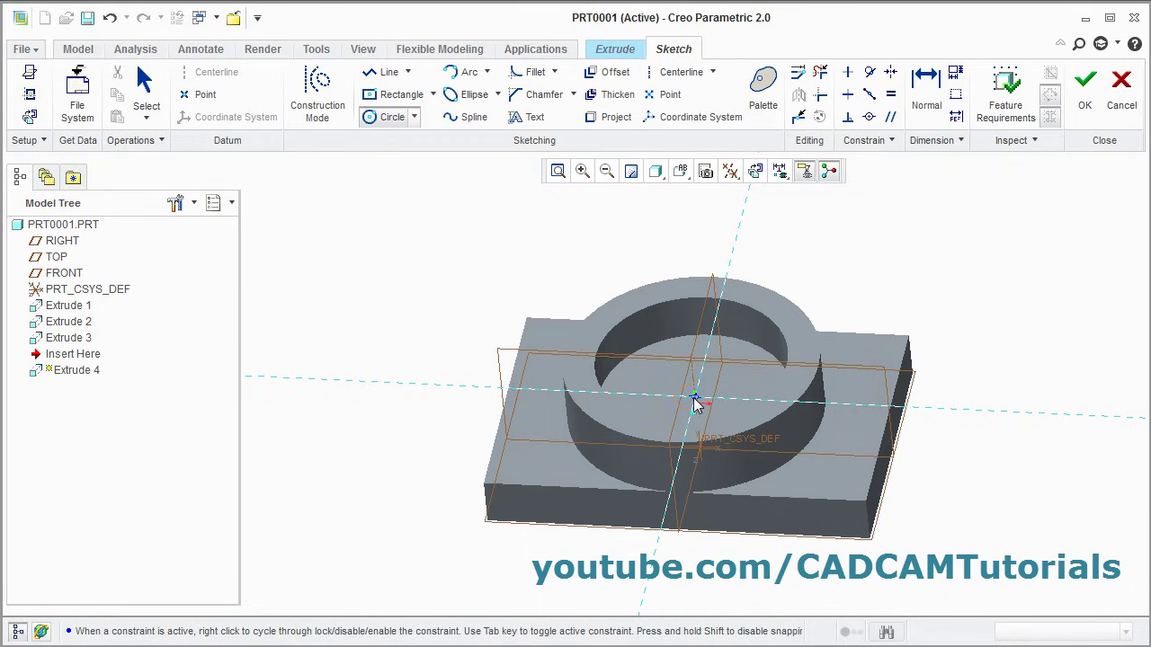
click(738, 395)
middle_click(827, 270)
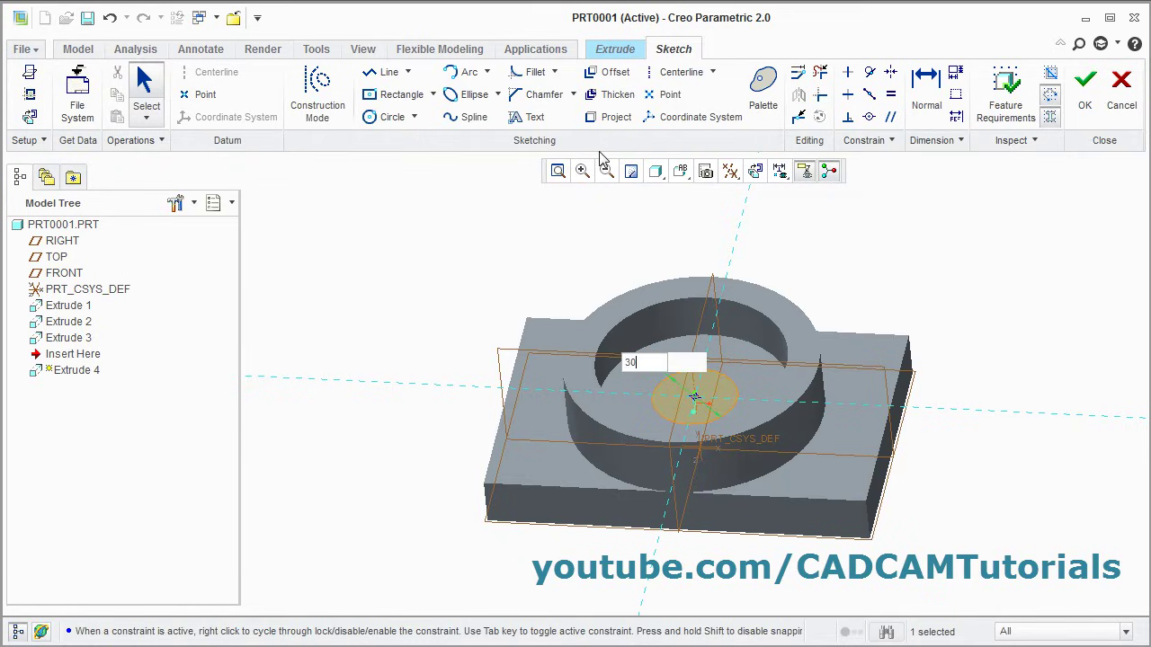
click(1086, 90)
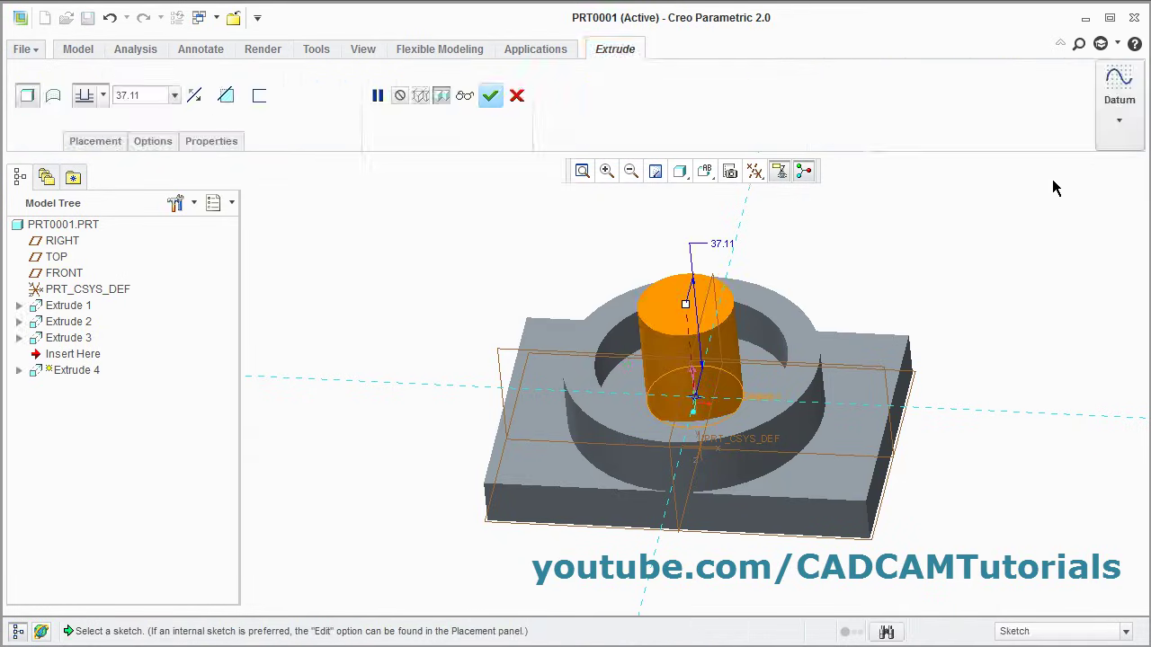
Step: Cut the circle downward Through All to make the central hole
click(693, 385)
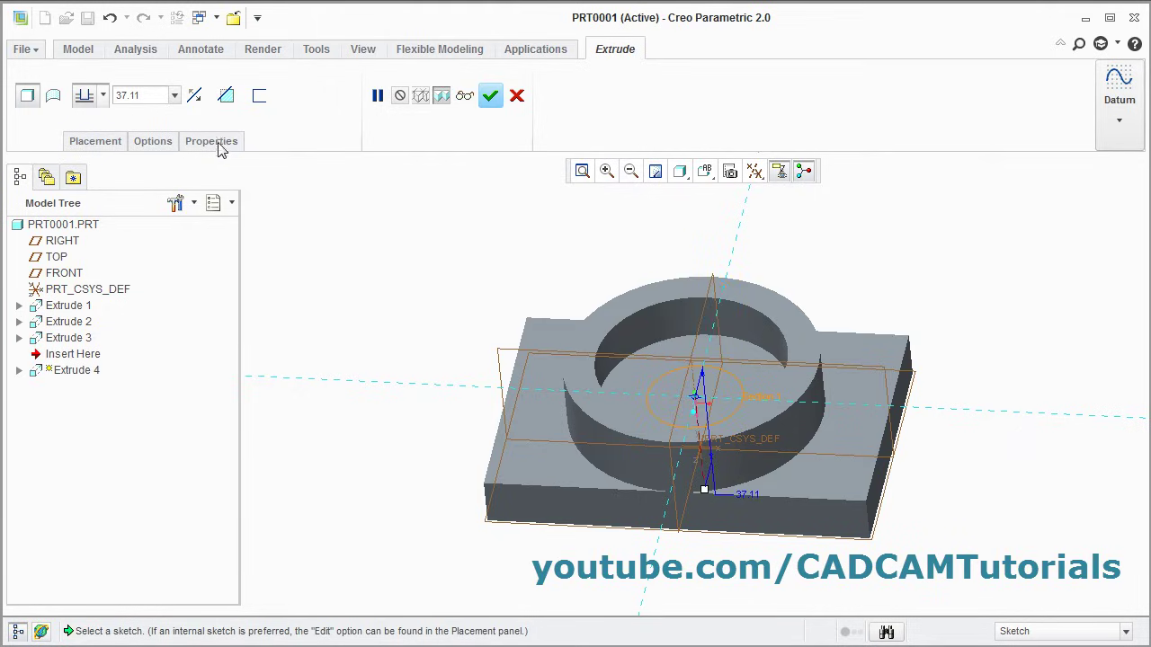
click(226, 96)
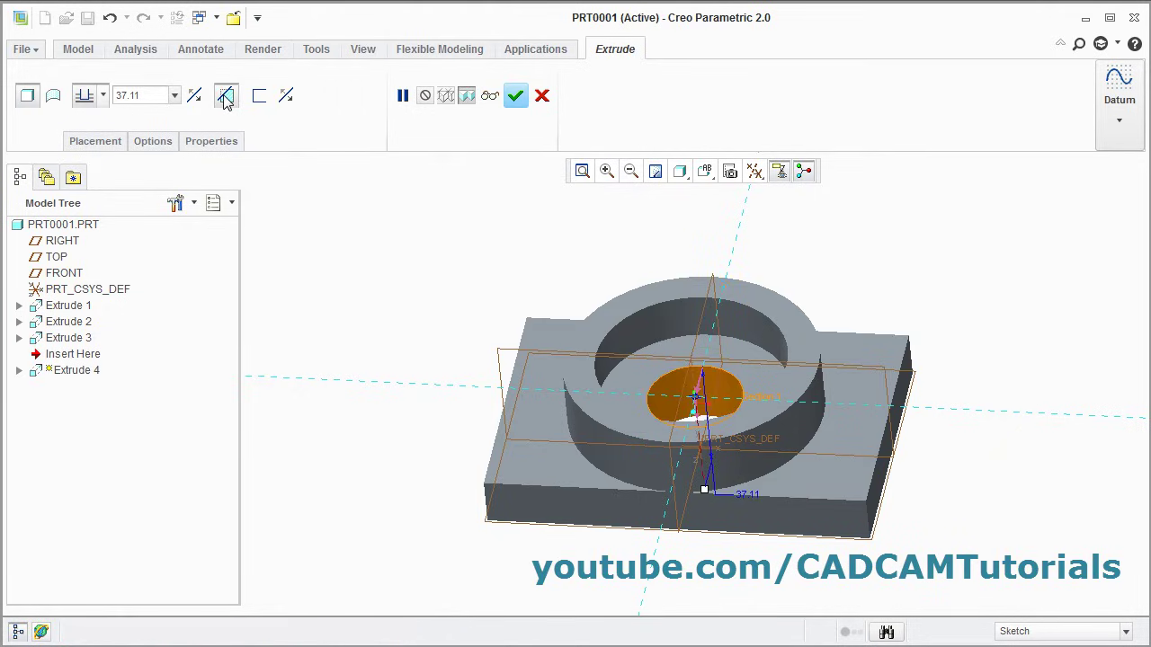
click(103, 96)
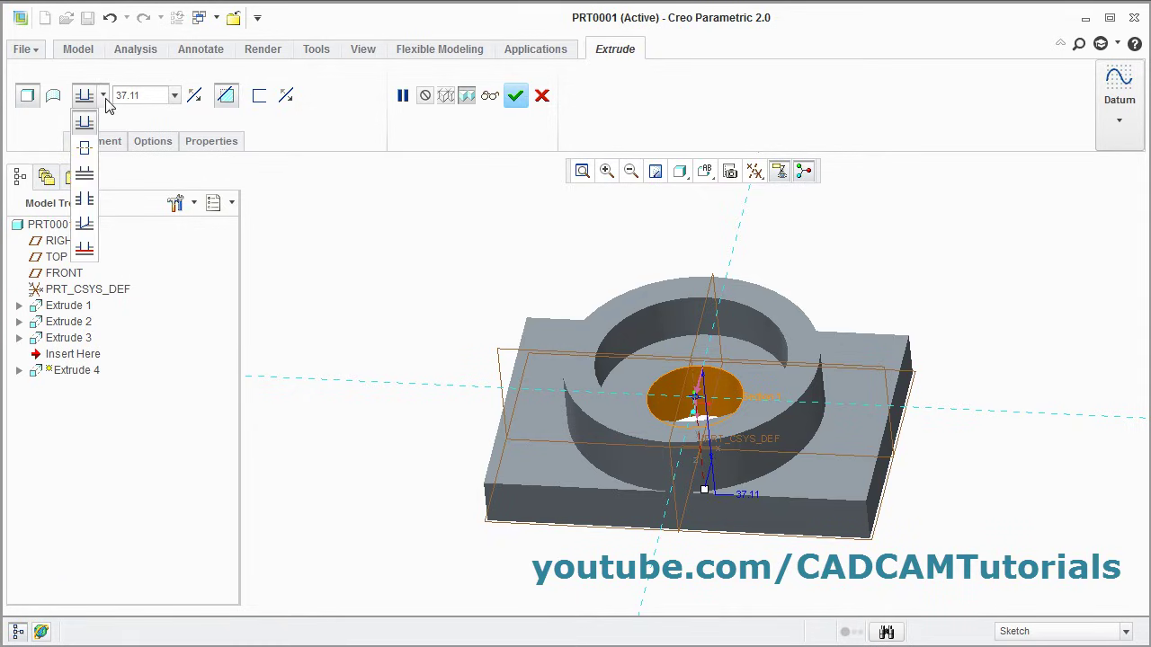
click(84, 201)
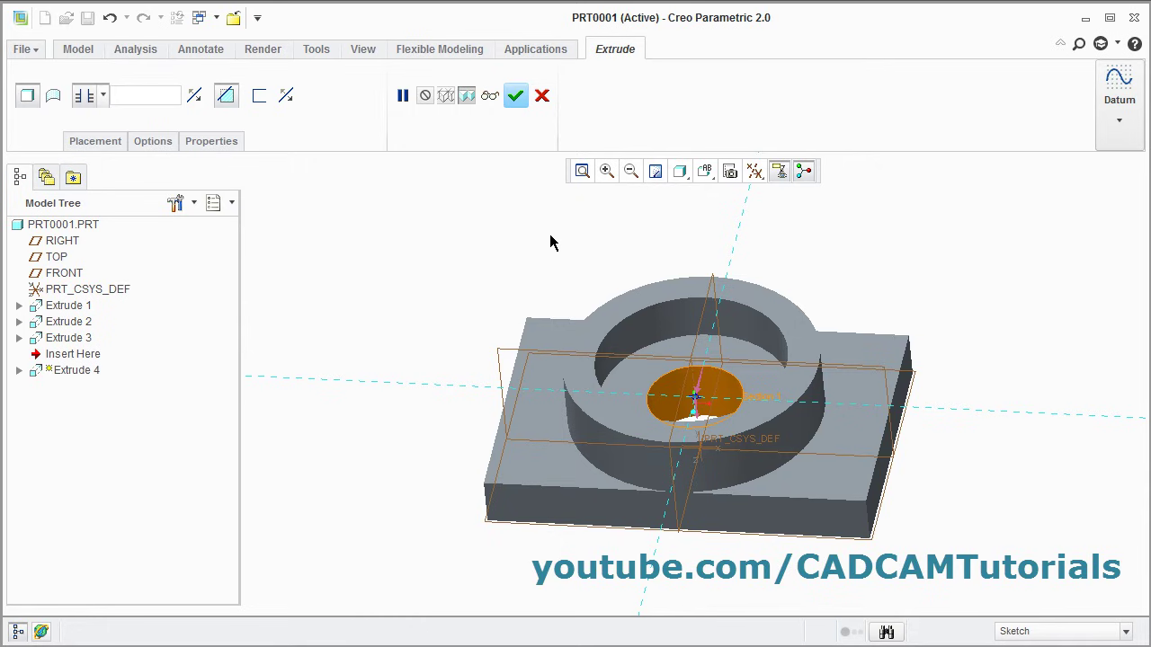
click(515, 96)
click(899, 249)
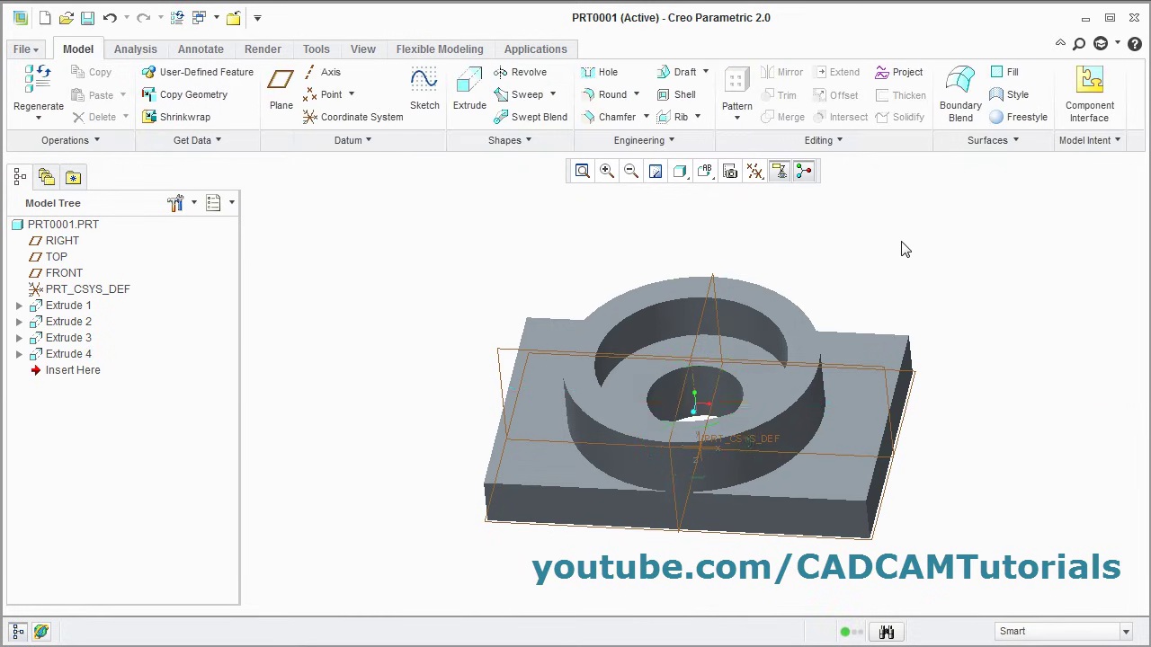
mouse_move(899, 249)
middle_down()
mouse_move(899, 307)
mouse_move(897, 252)
middle_up()
key(alt+Tab)
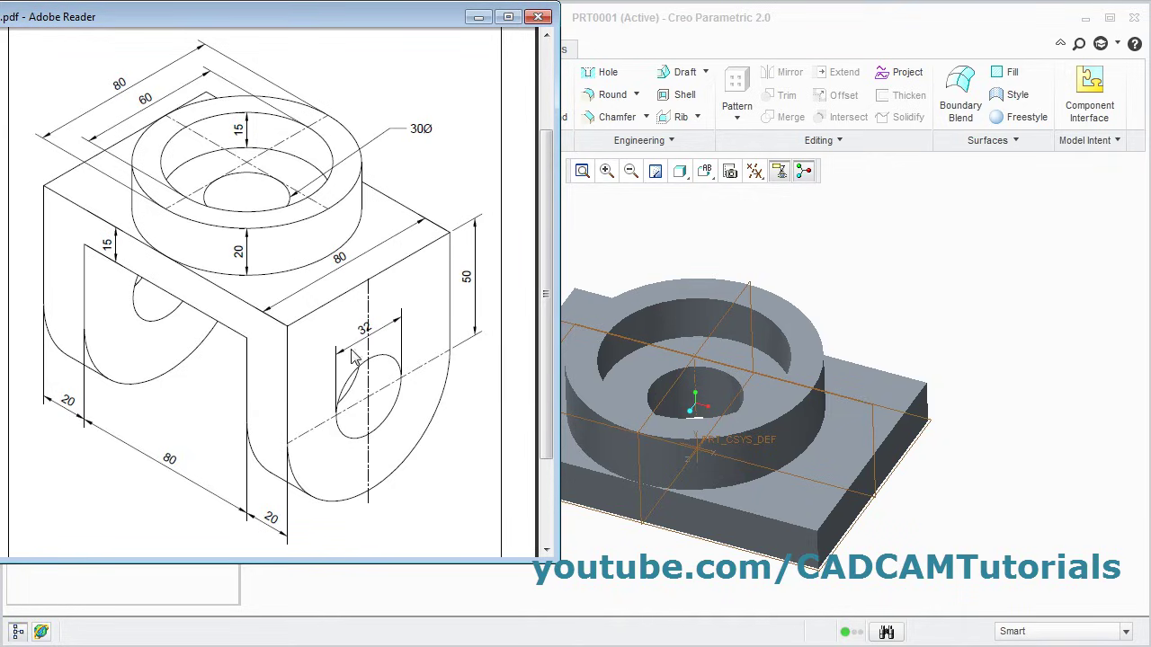
Step: Return to the PRT0001 part in Creo after reviewing the leg dimensions
click(819, 258)
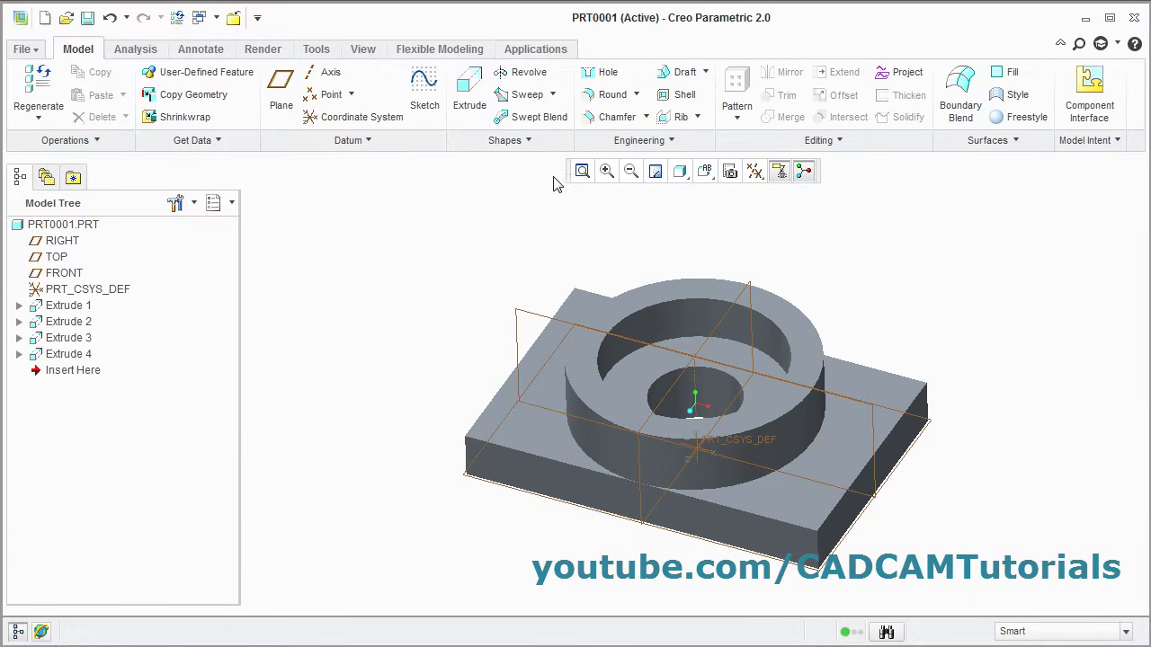
Step: Start an extrusion sketched on the block's right side face, viewed straight on
click(472, 95)
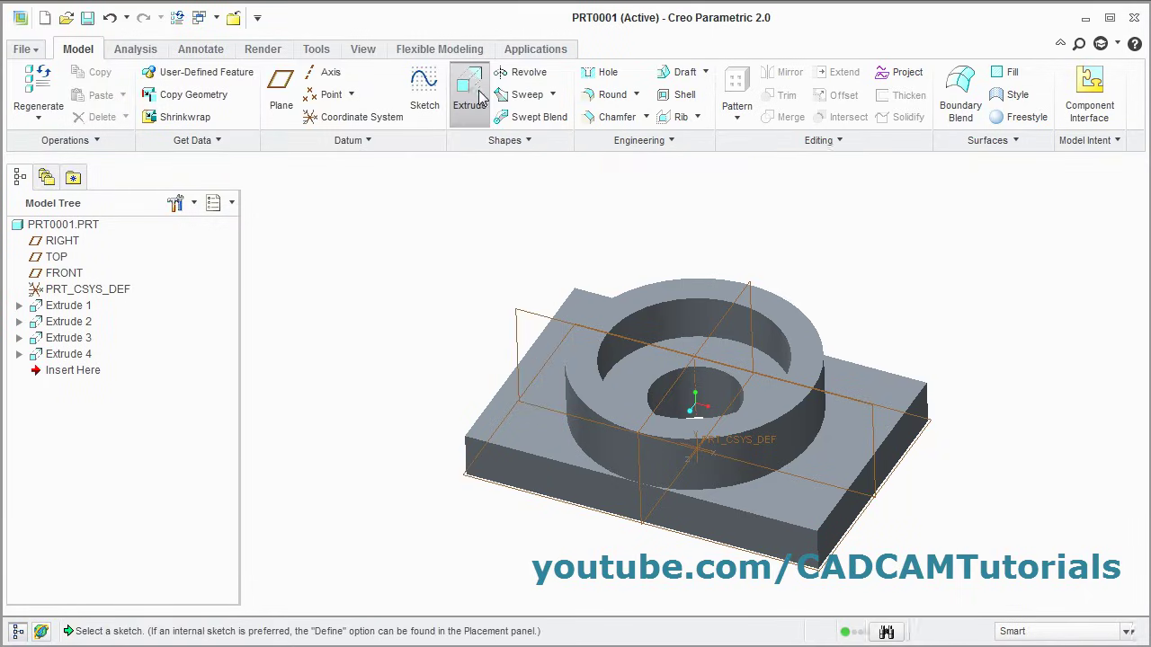
click(845, 525)
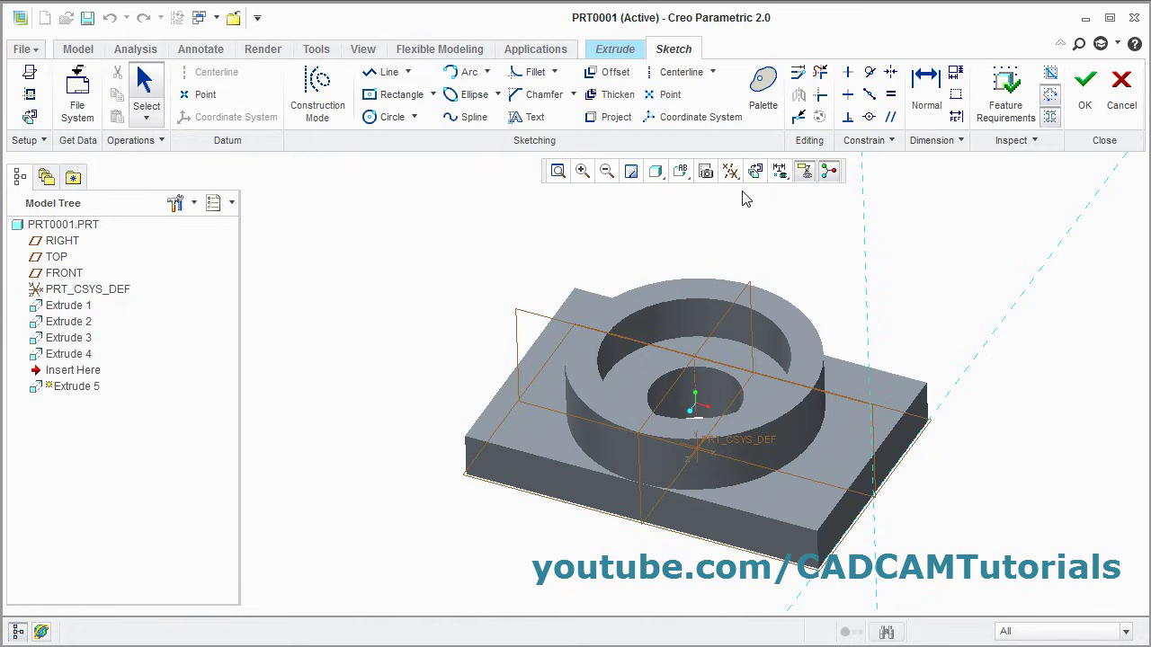
click(756, 171)
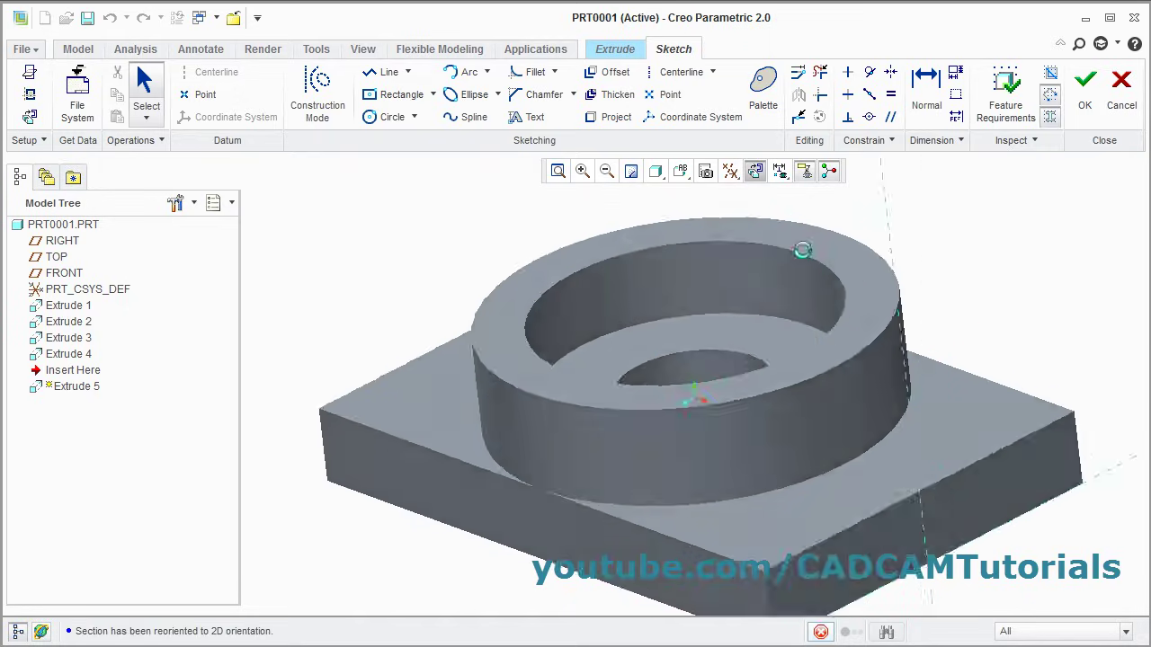
scroll(693, 423, down, 4)
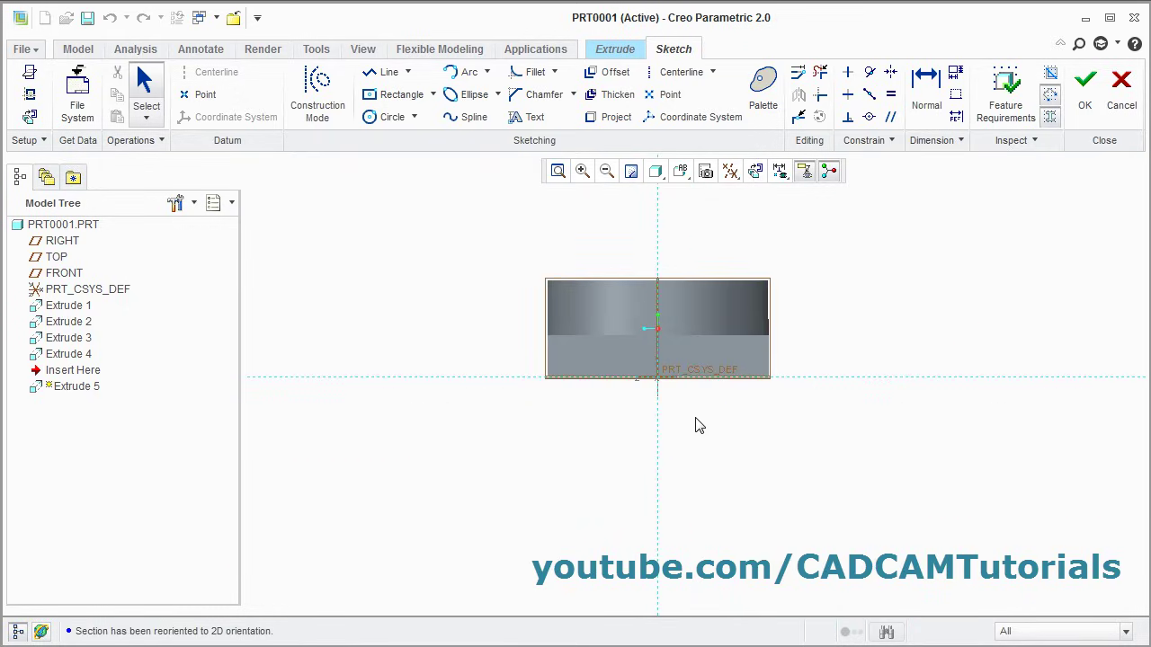
scroll(726, 463, up, 1)
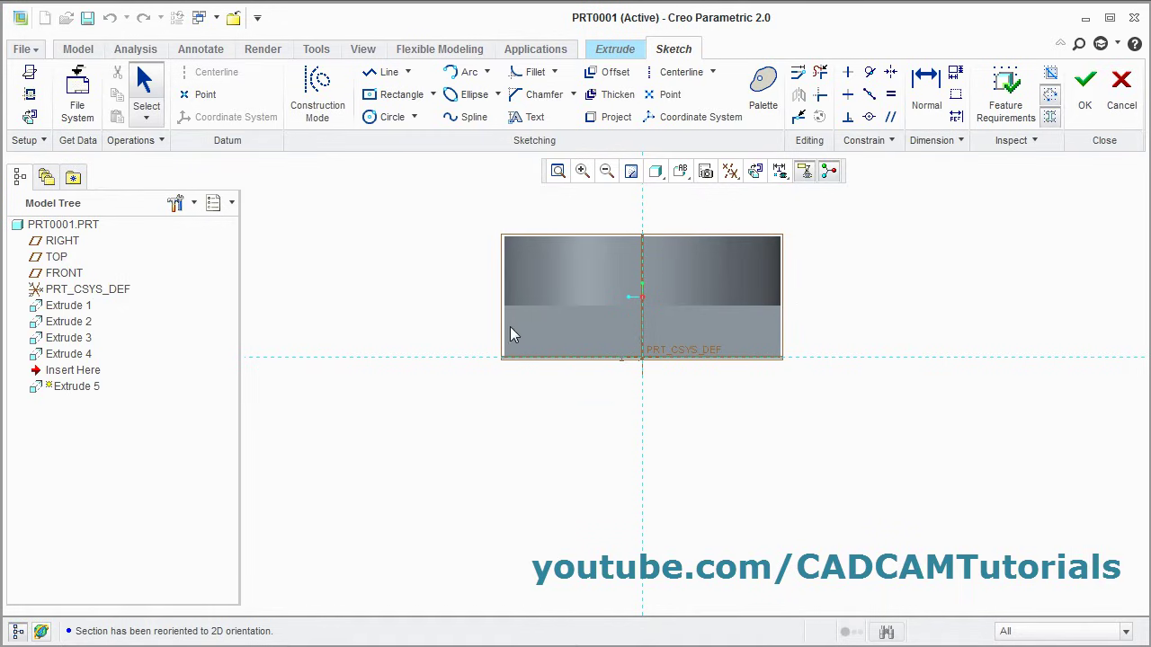
Step: Add the base plate's left and right edges as sketch references
click(29, 97)
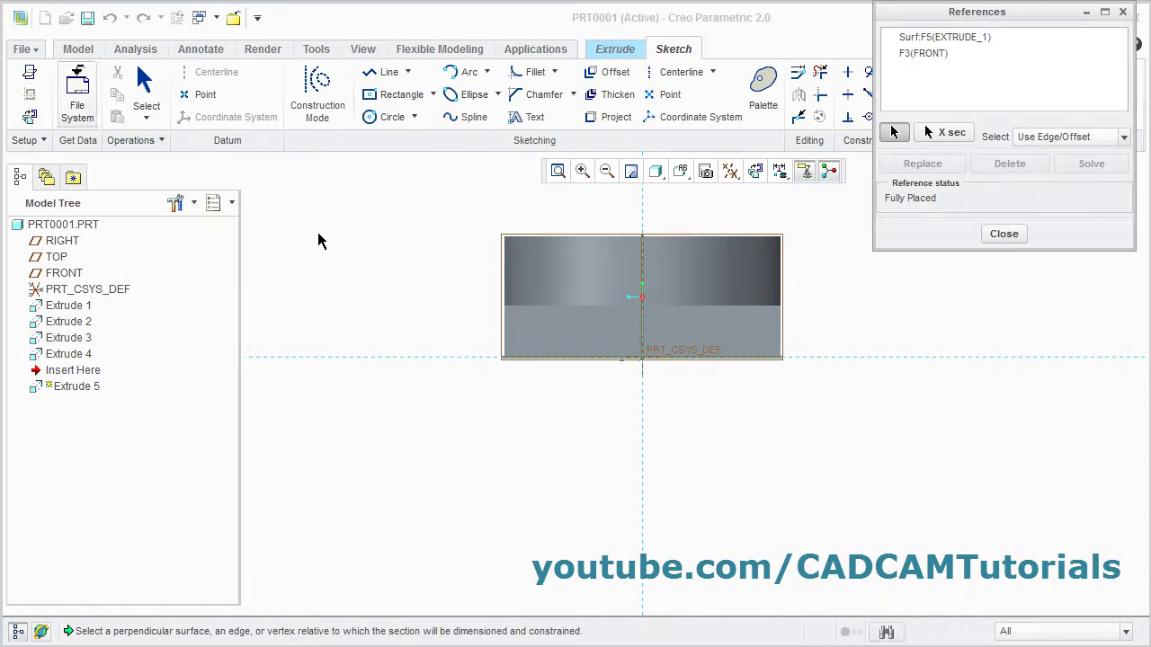
click(504, 343)
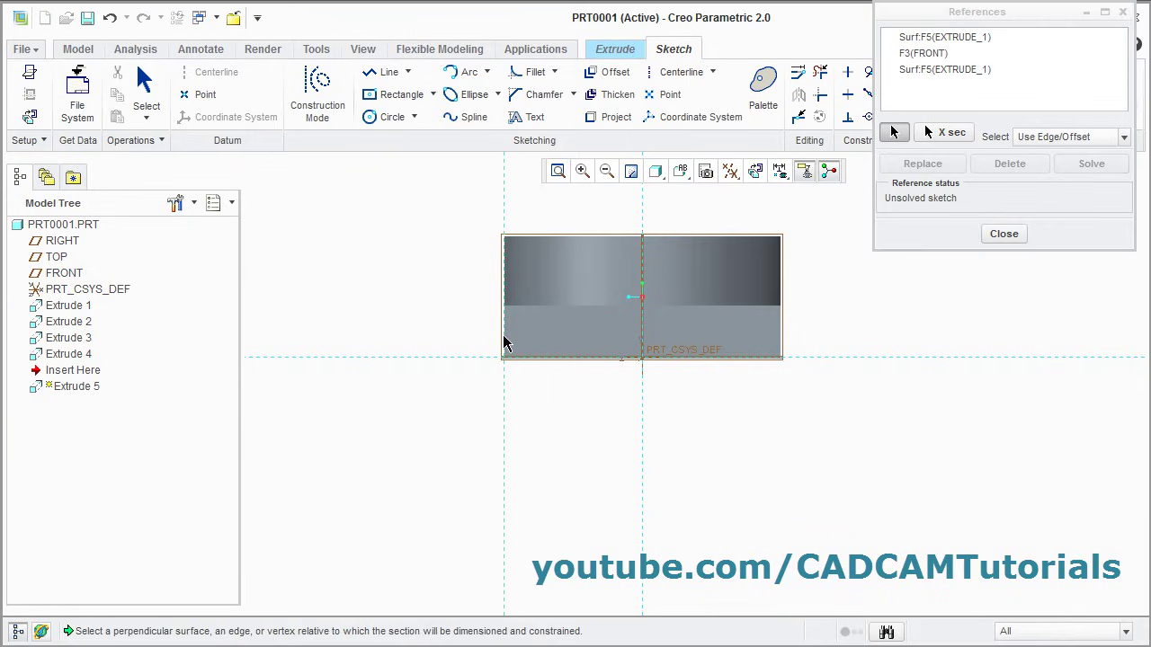
click(780, 350)
click(1004, 234)
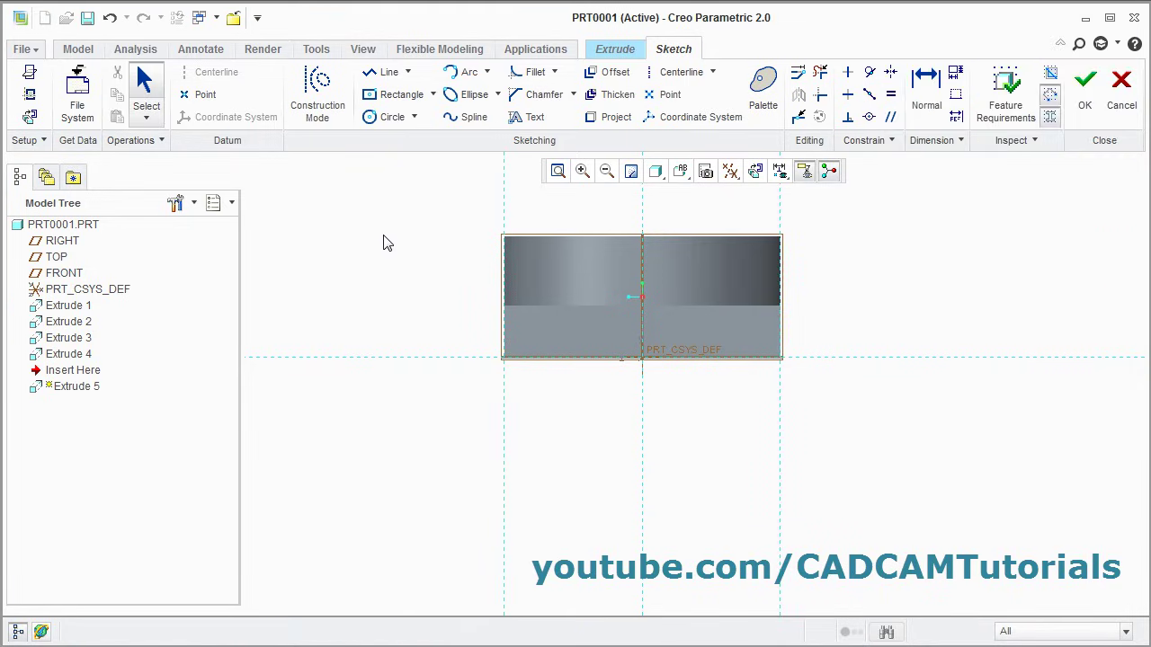
Step: Draw a corner rectangle below the plate between both edges and set its height to 50
click(433, 95)
click(422, 121)
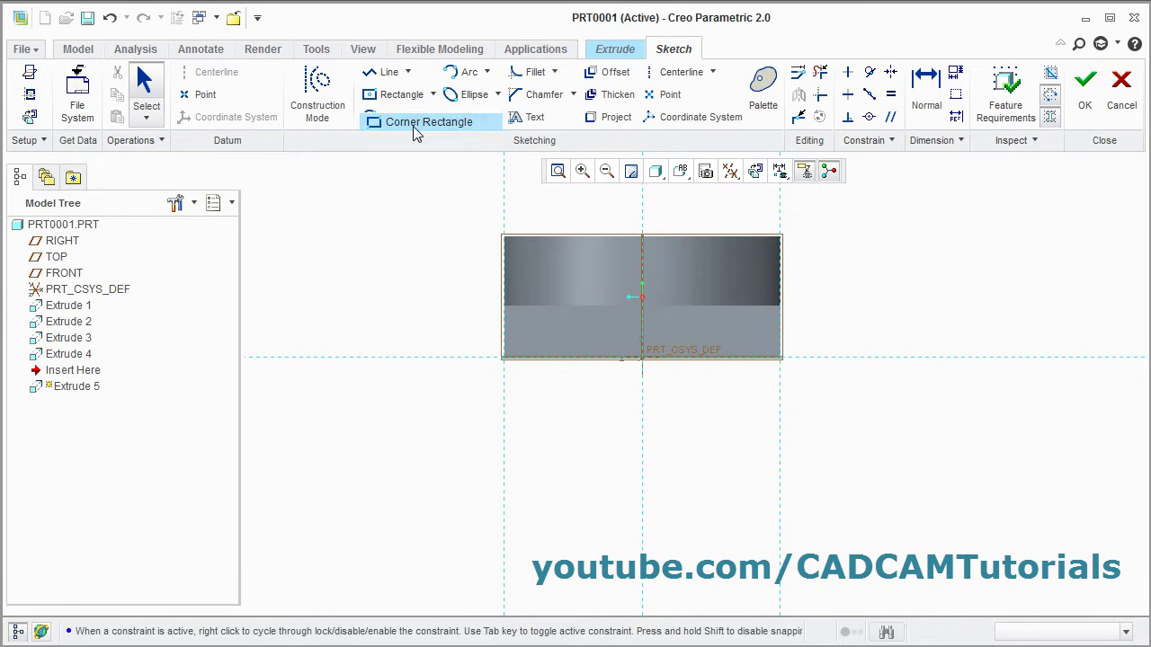
click(505, 359)
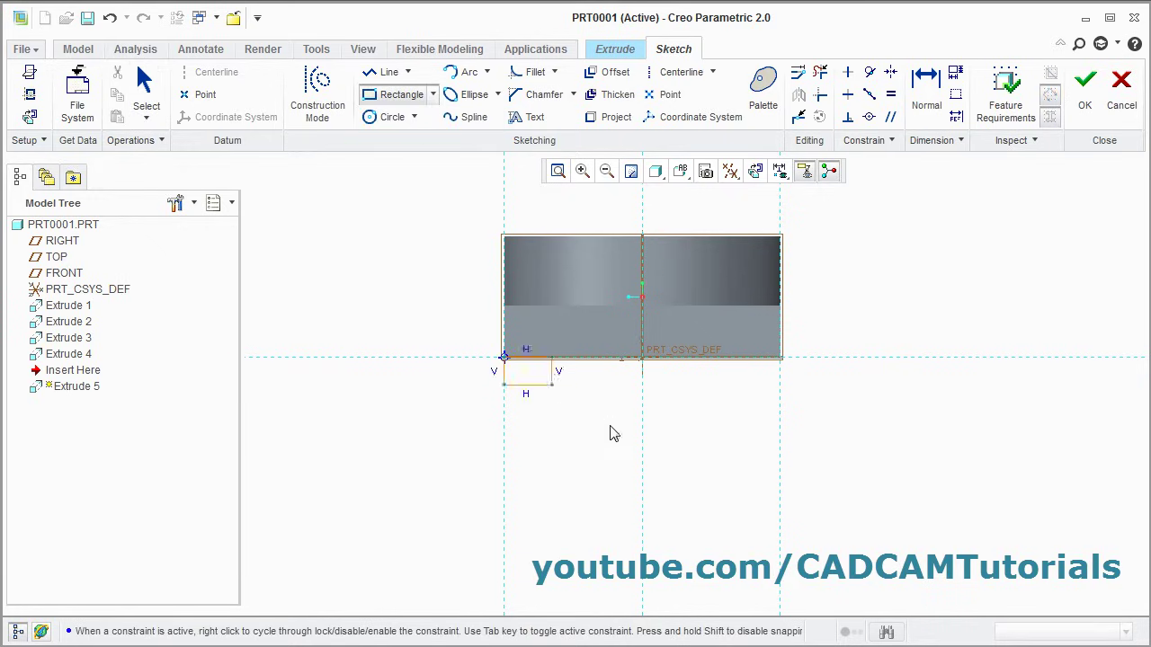
click(780, 522)
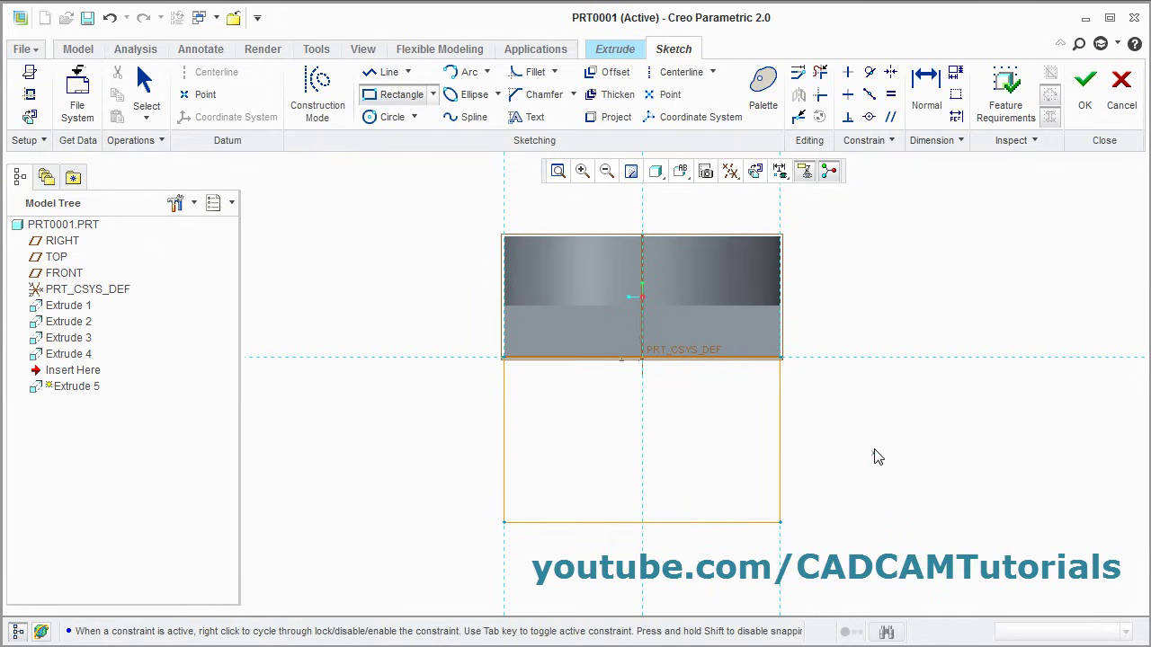
middle_click(886, 454)
click(793, 431)
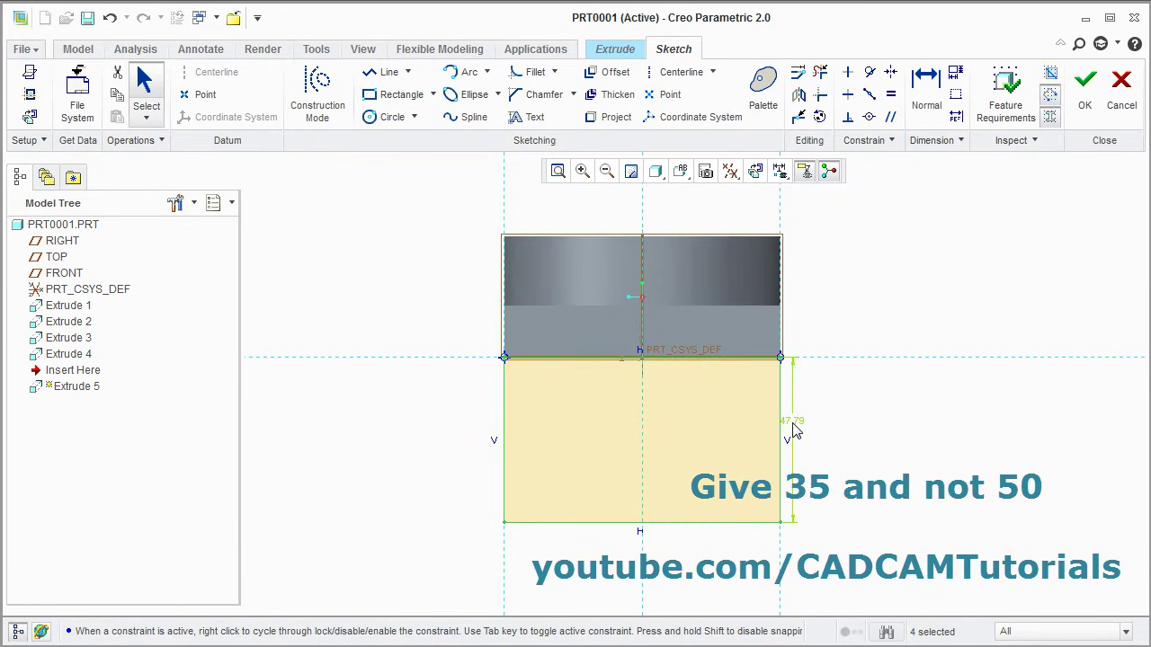
text(50)
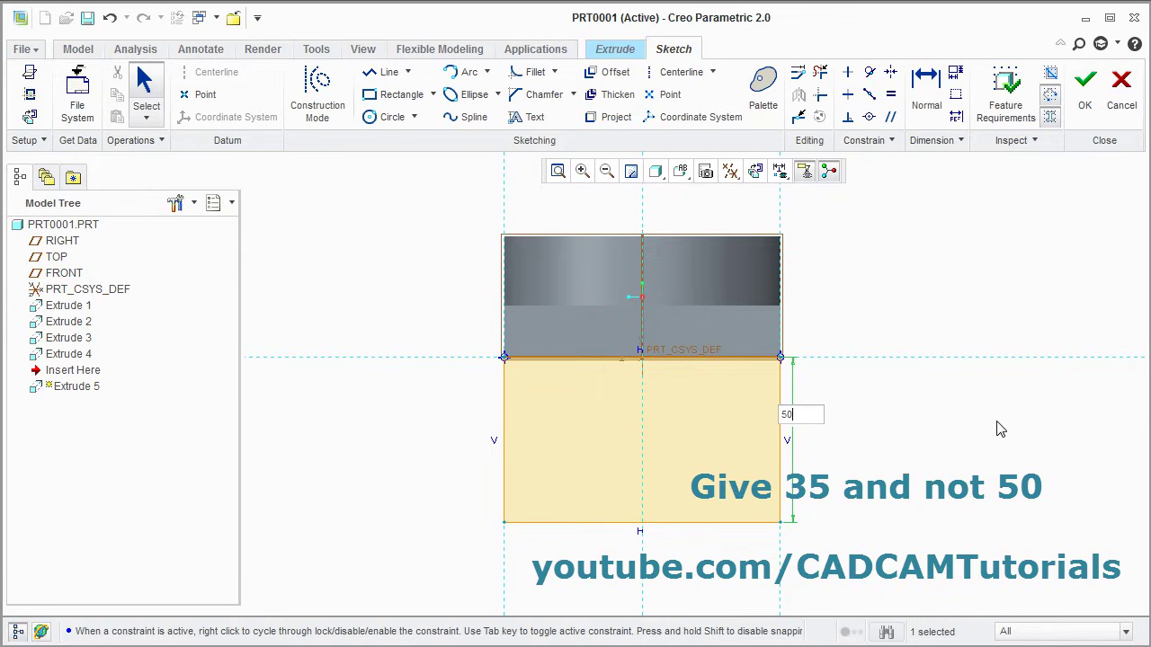
key(Return)
click(896, 475)
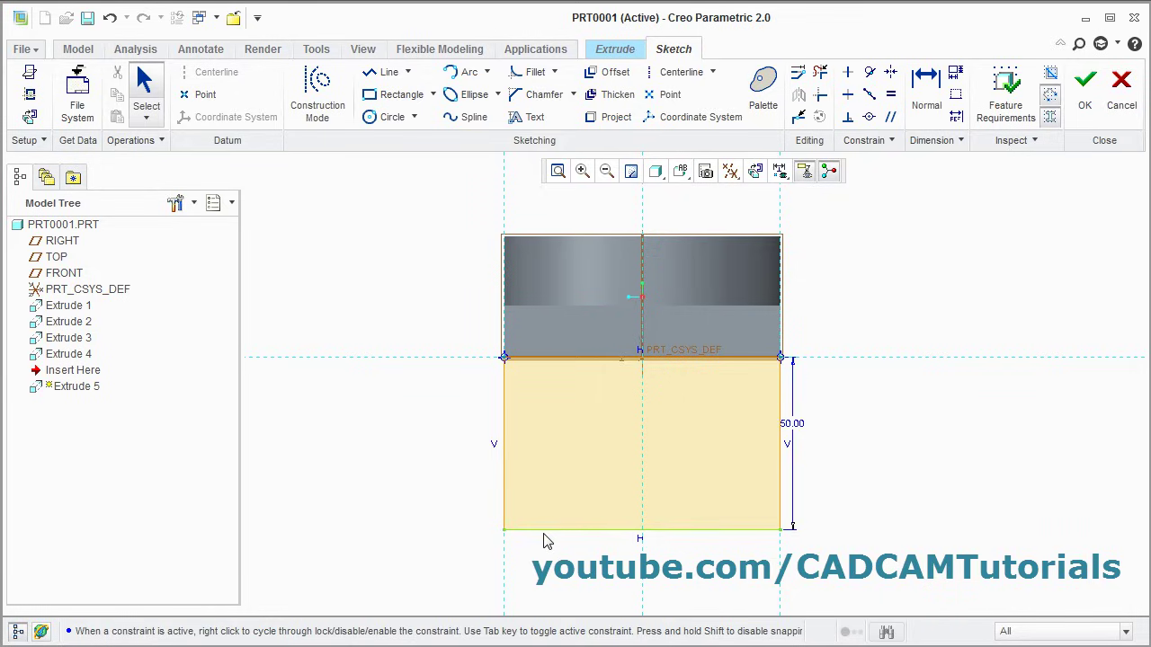
Step: Convert the Extrude 5 rectangle's bottom edge into a construction line
click(719, 534)
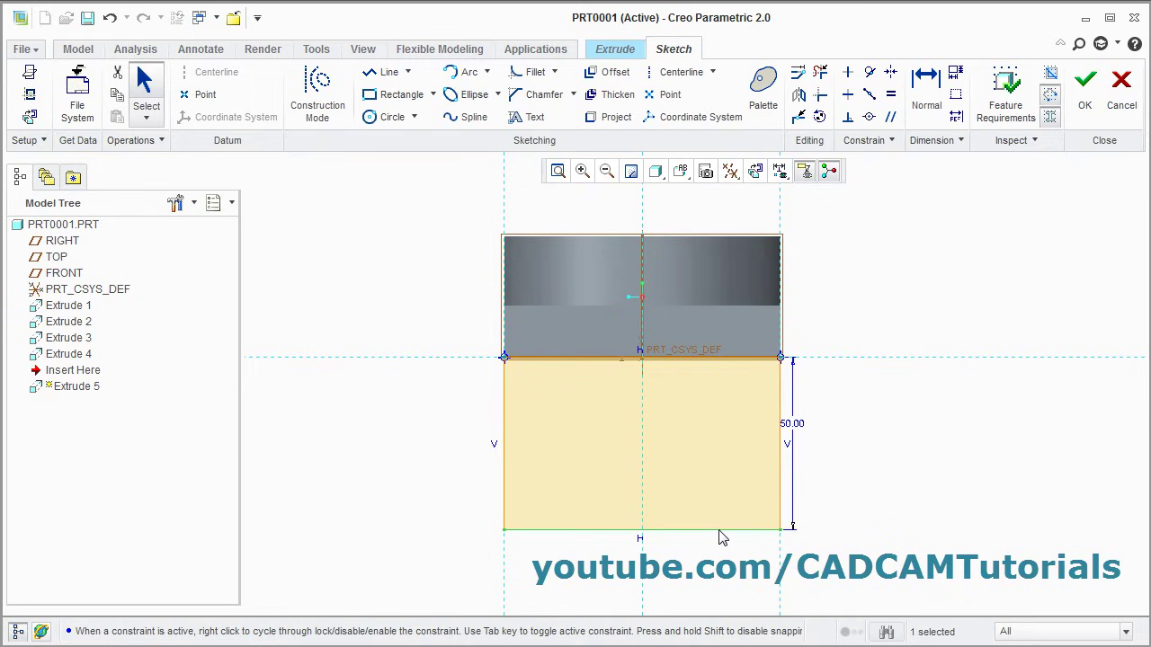
right_click(719, 537)
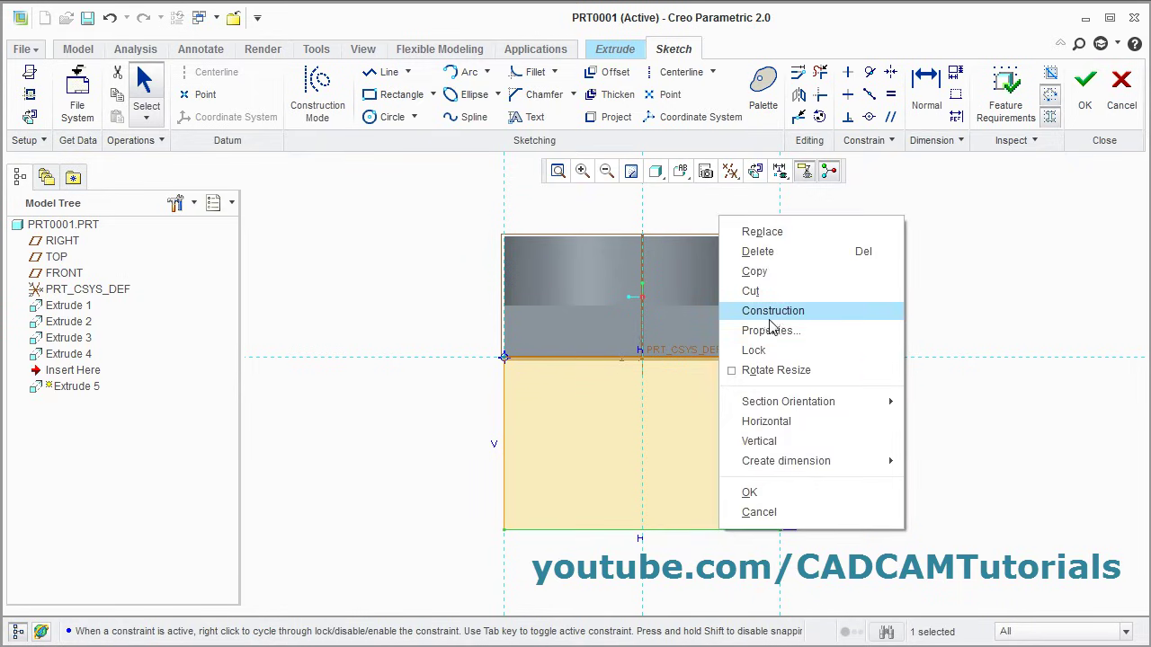
click(788, 314)
click(681, 548)
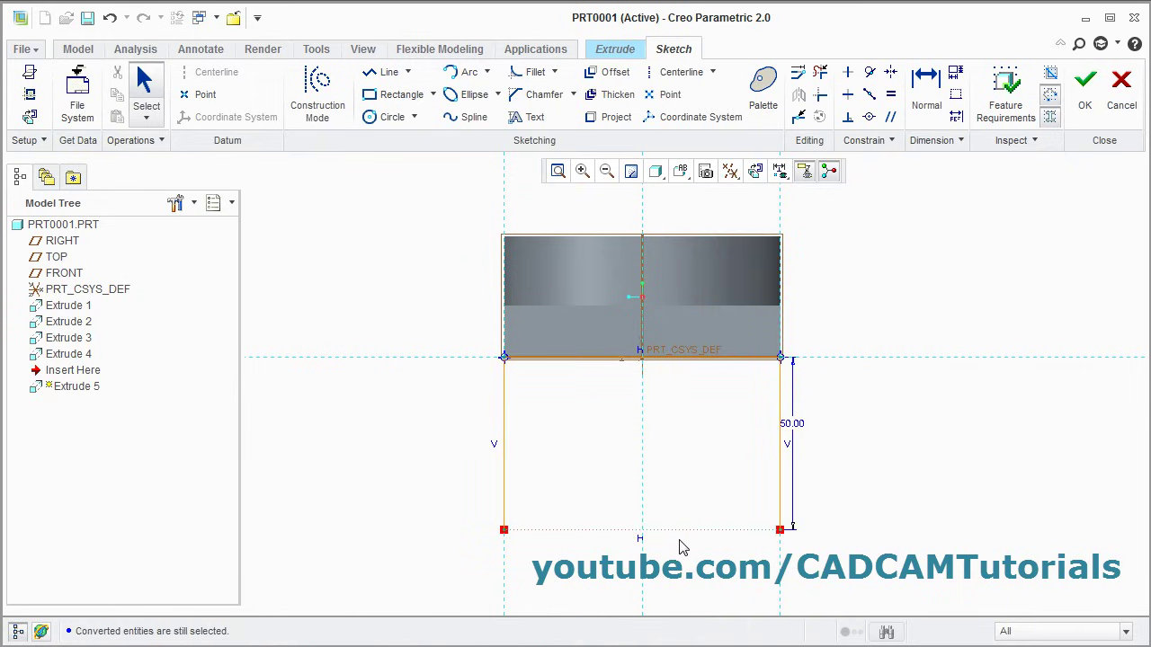
scroll(687, 564, up, 1)
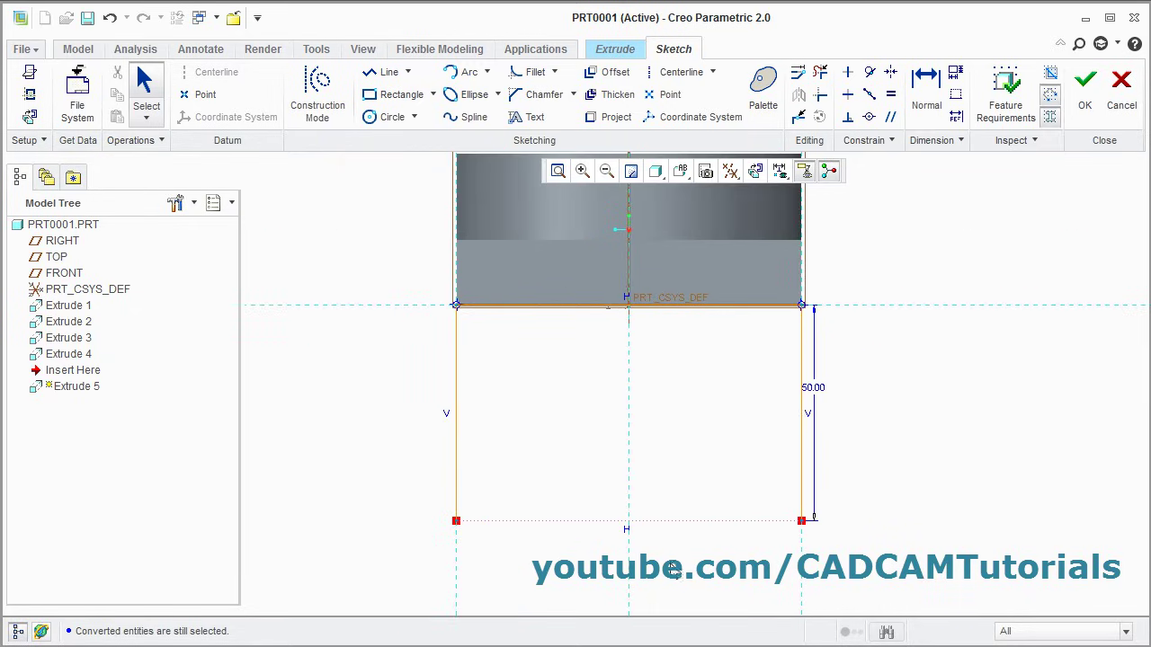
middle_drag(670, 563, 671, 393)
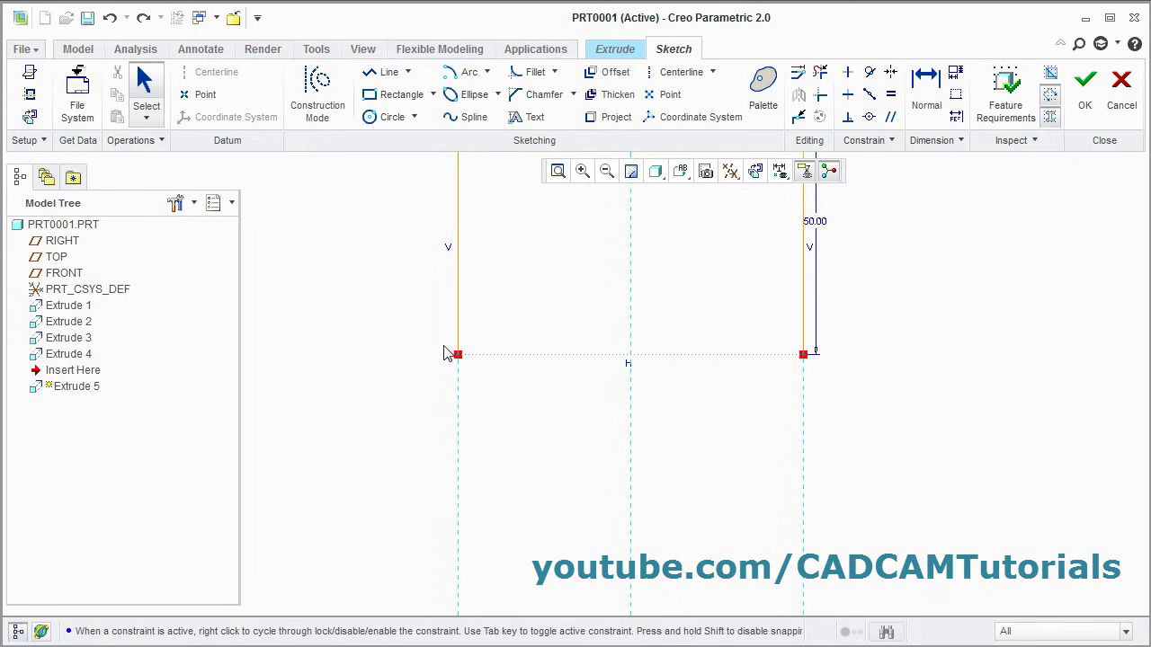
Step: Draw a centre-and-ends arc joining the two vertical sides' bottom ends to round the leg
click(487, 74)
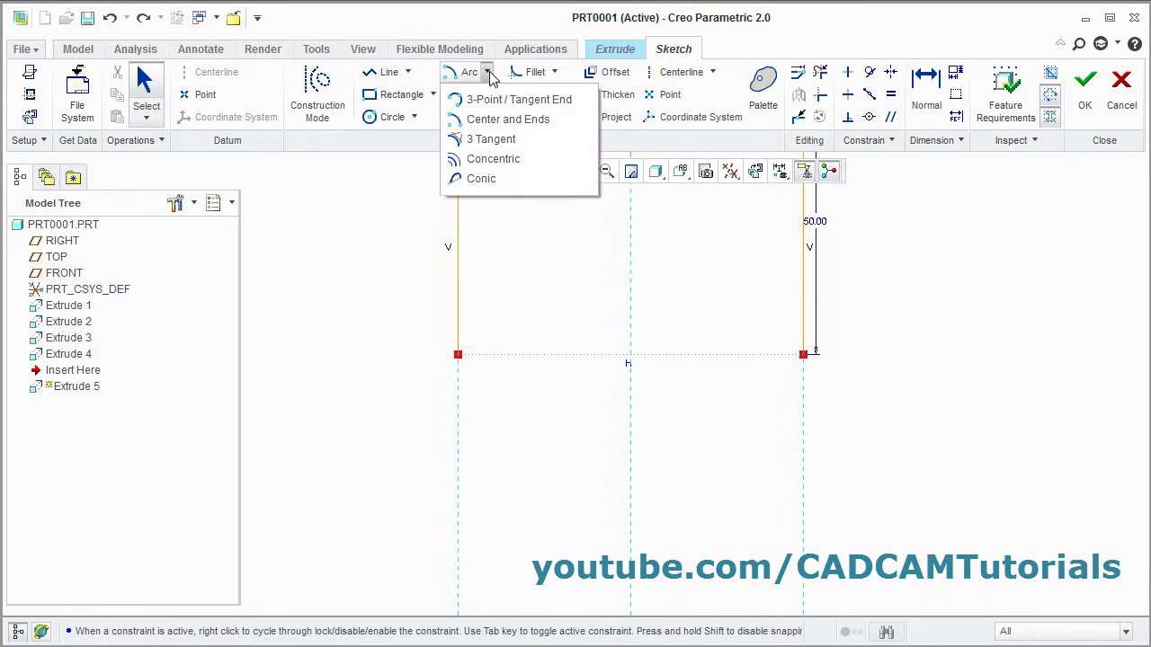
click(507, 121)
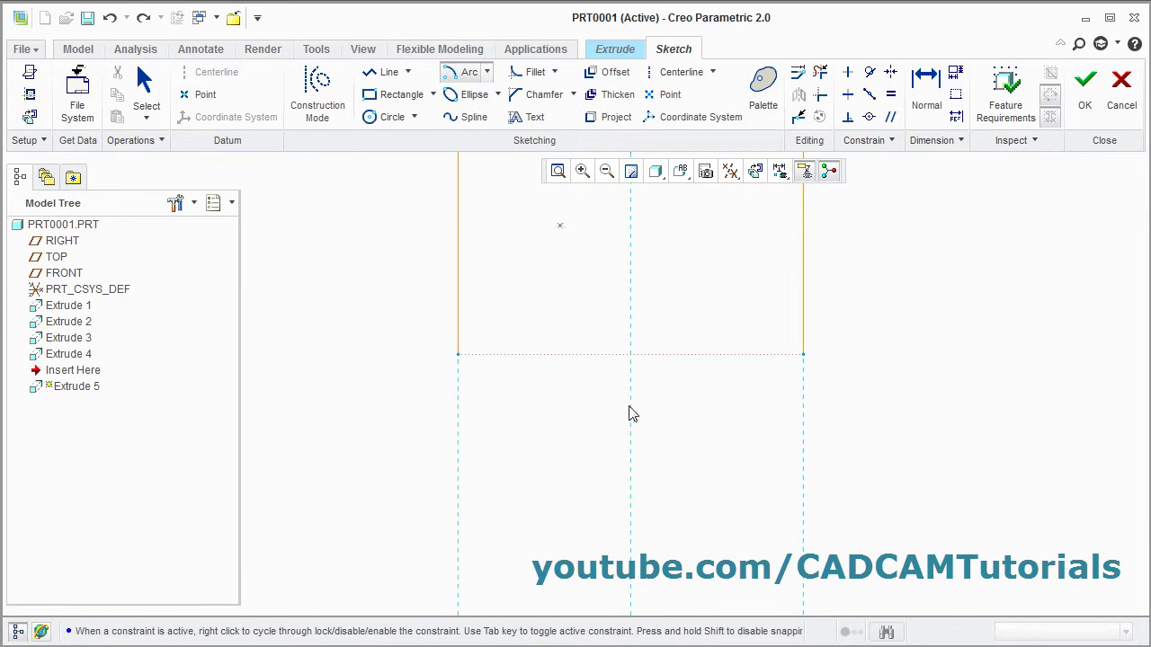
click(631, 356)
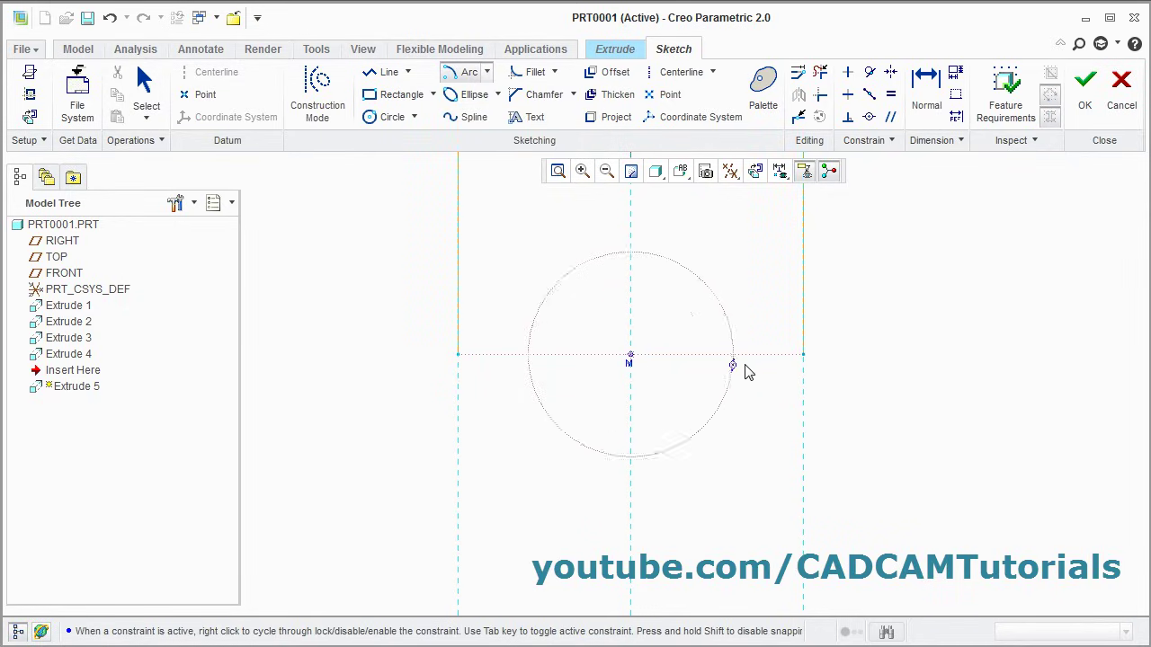
click(804, 356)
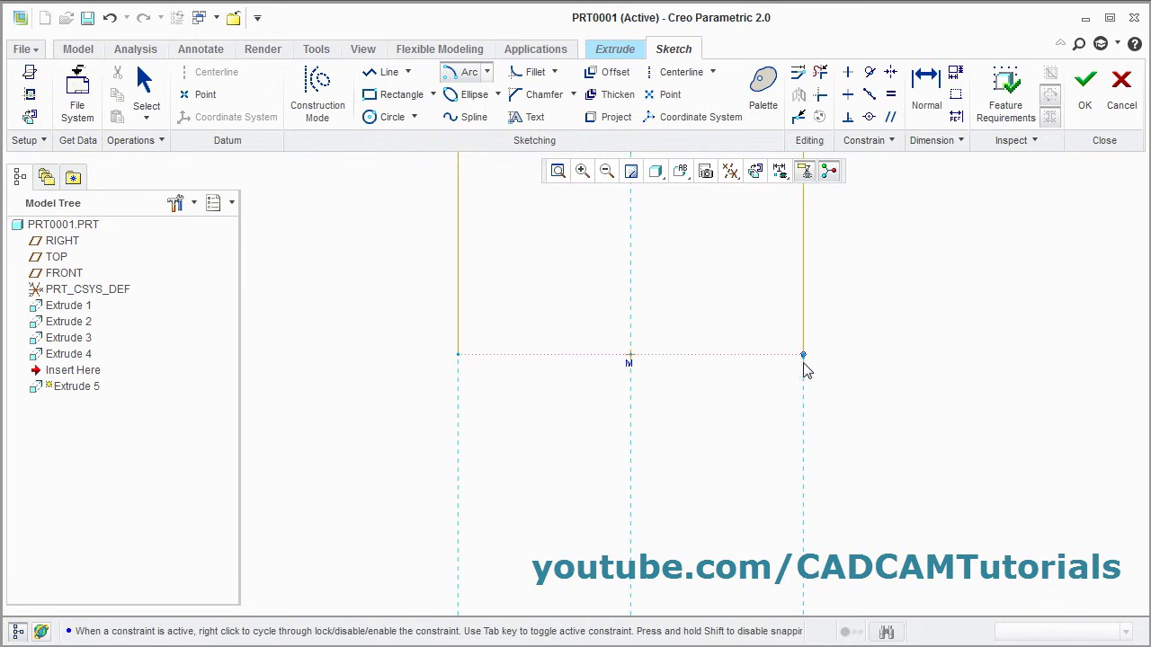
click(459, 356)
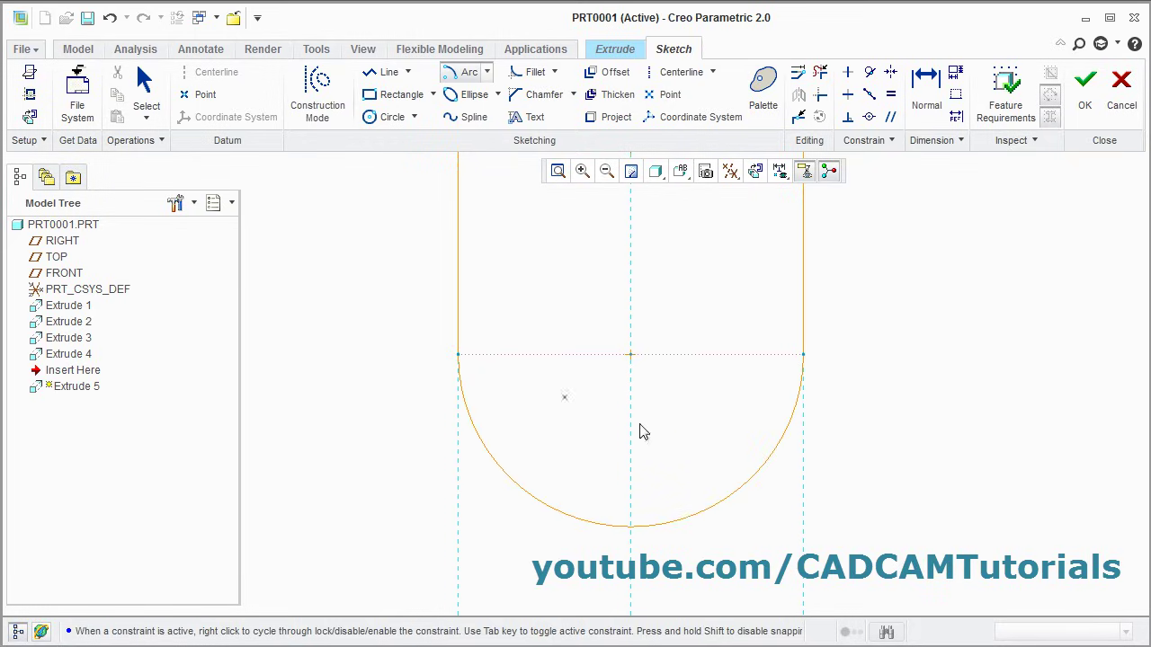
middle_click(693, 428)
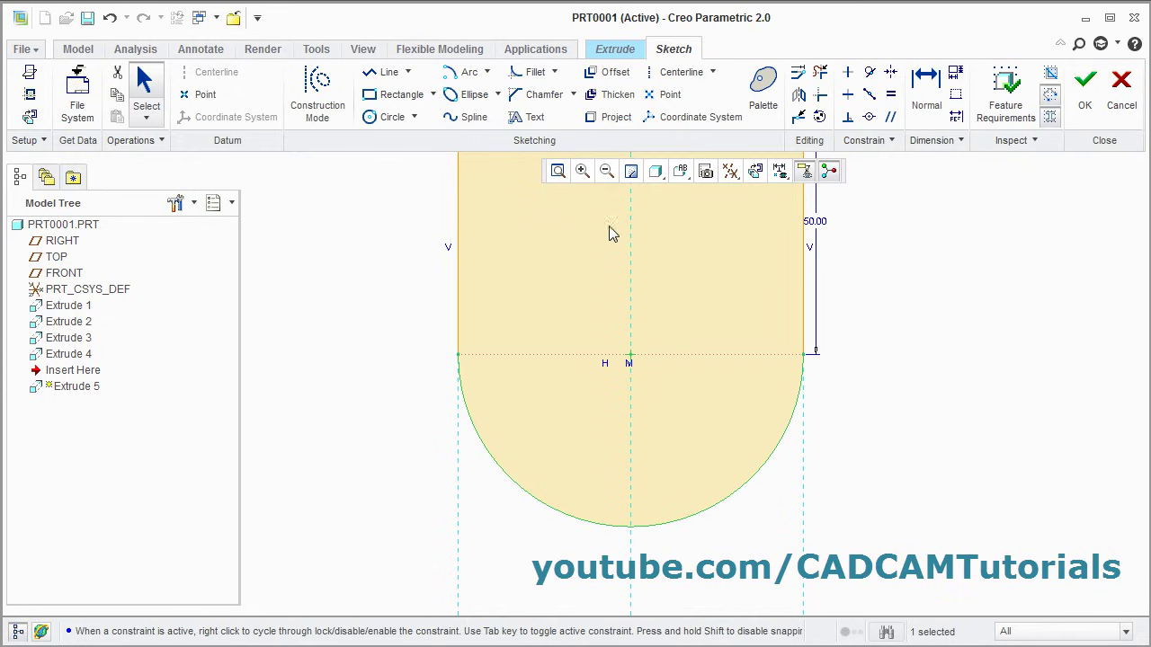
click(558, 171)
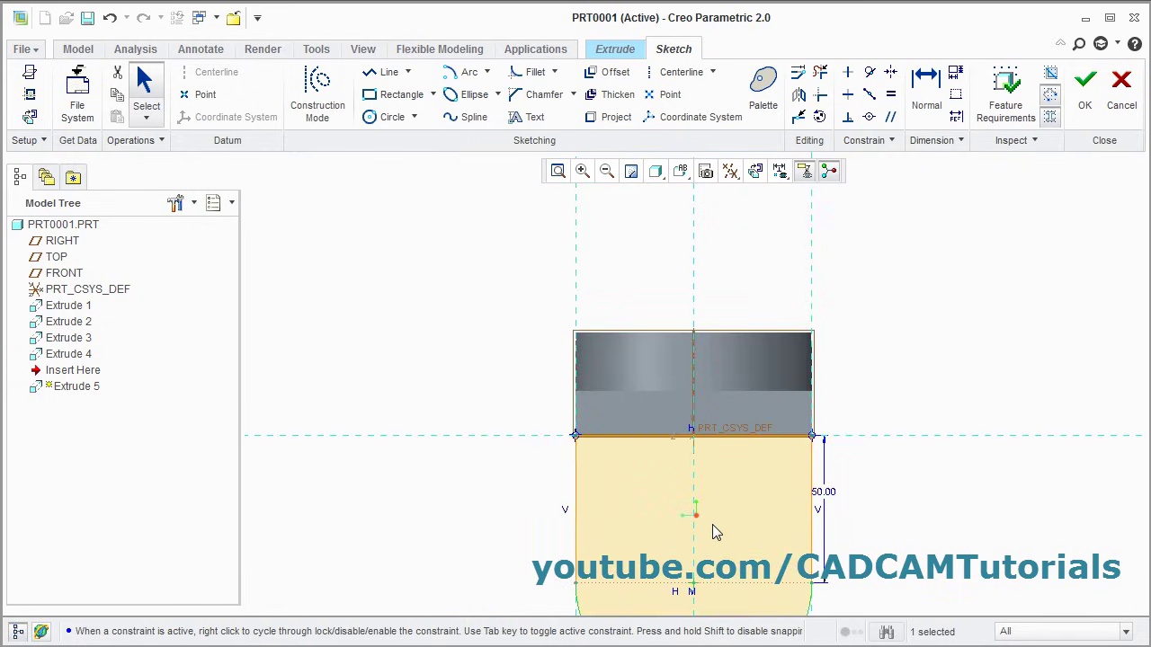
shift+middle_drag(712, 533, 710, 396)
scroll(665, 395, down, 2)
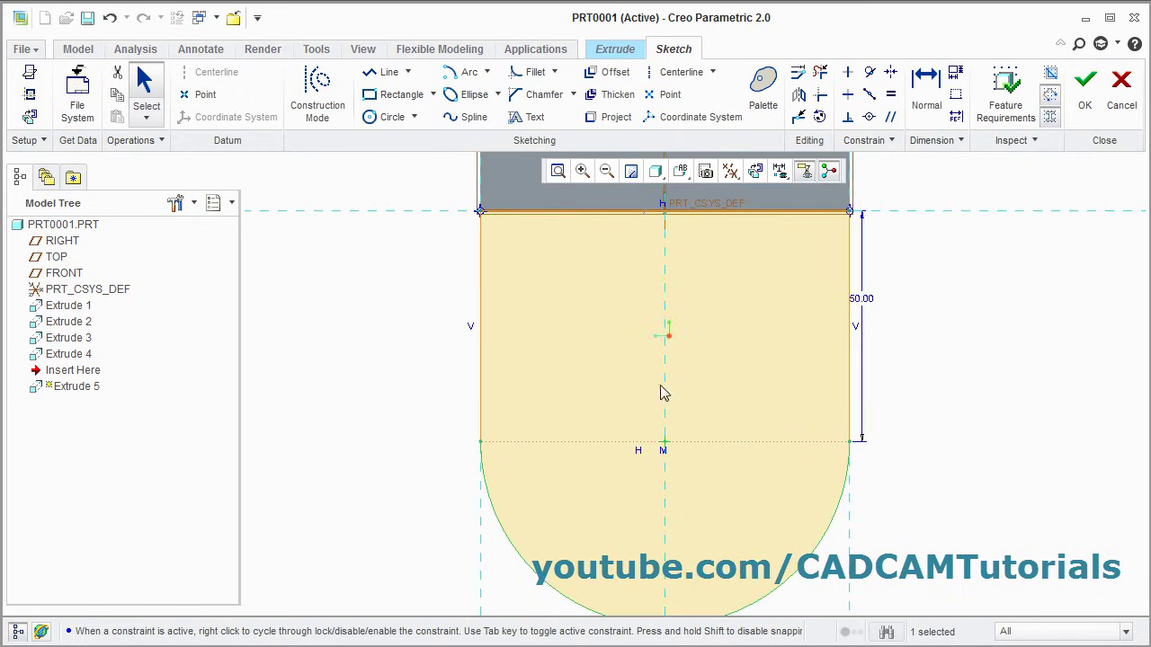
Step: Add a 32 mm diameter circle at the arc's centre
key(alt+Tab)
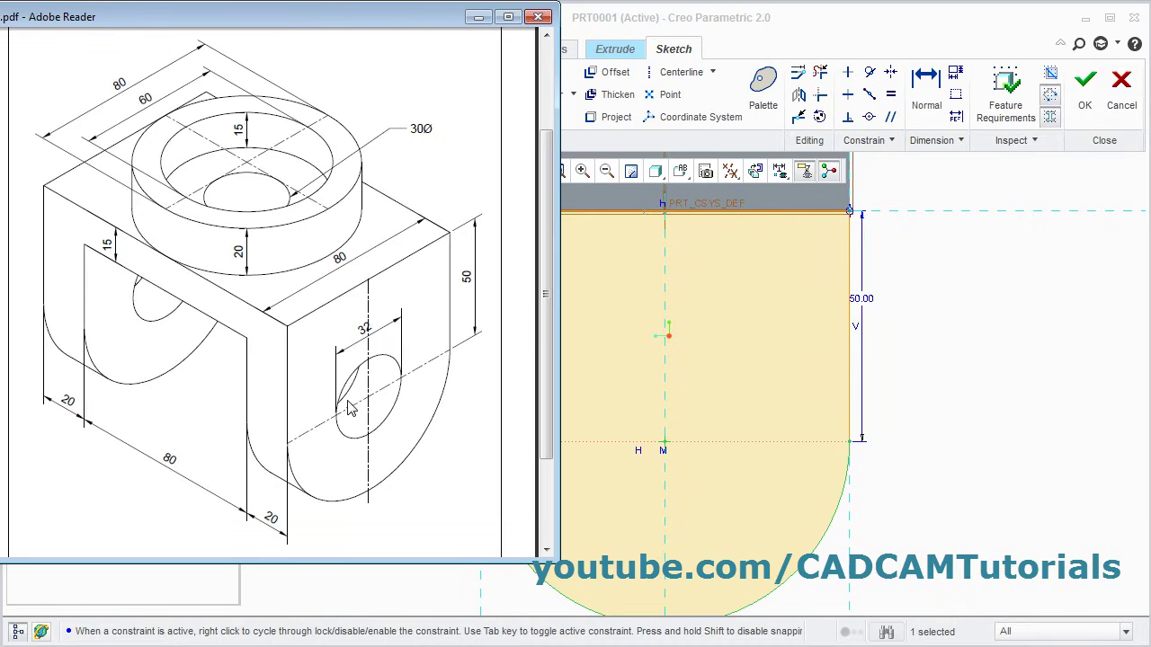
key(alt+Tab)
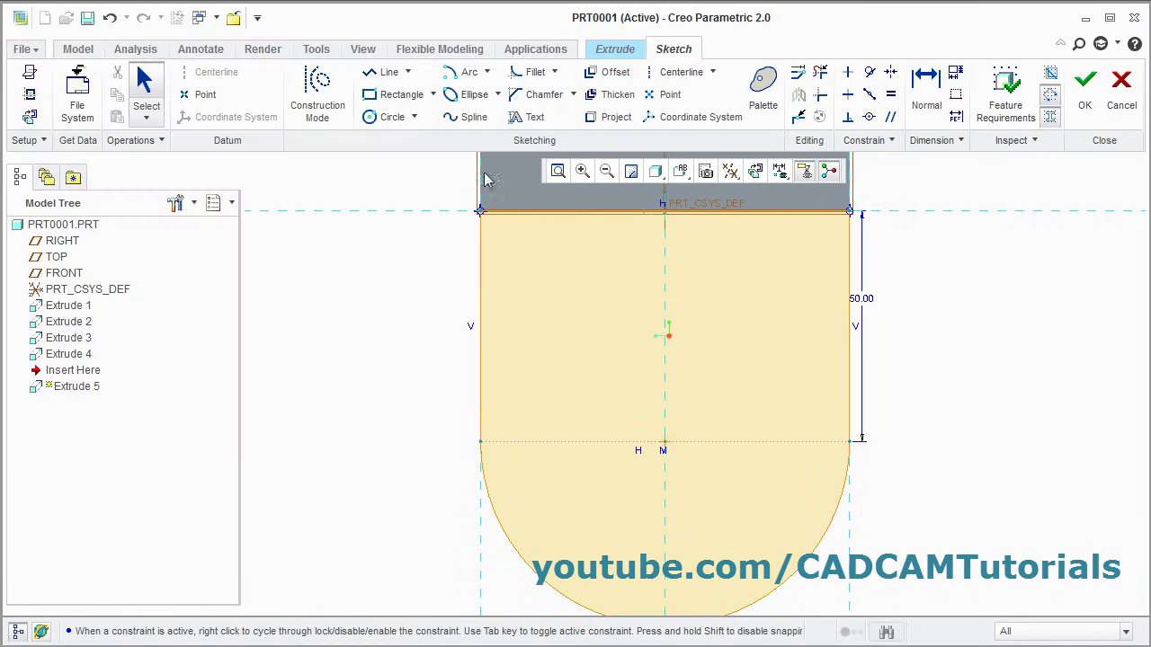
click(390, 117)
click(665, 441)
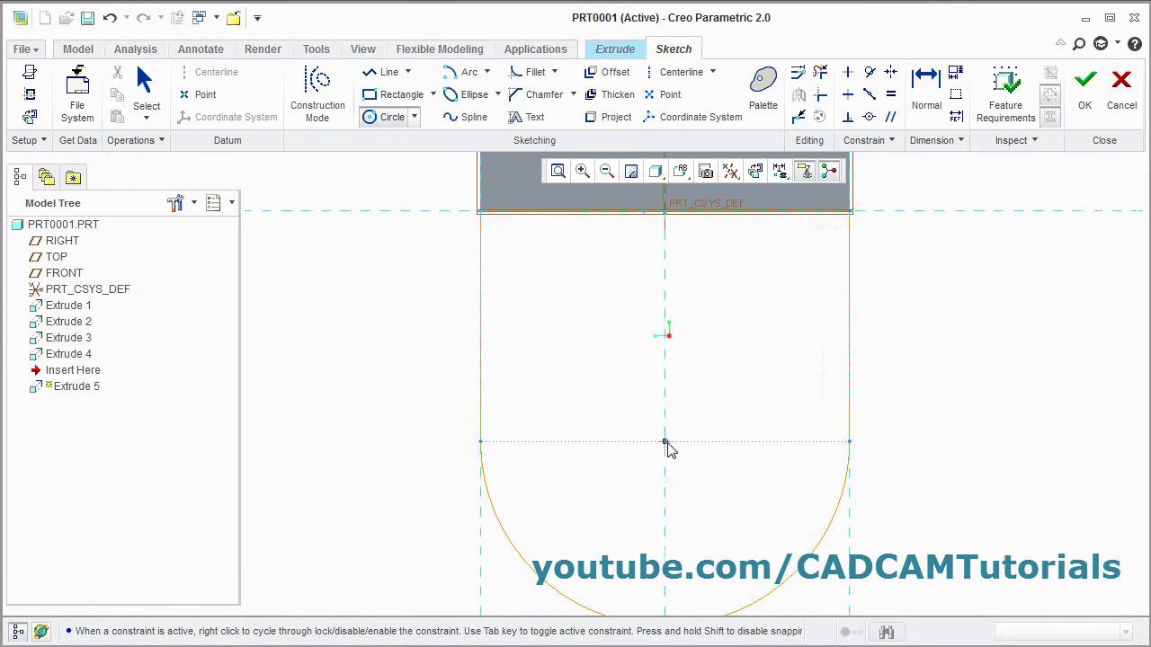
click(712, 410)
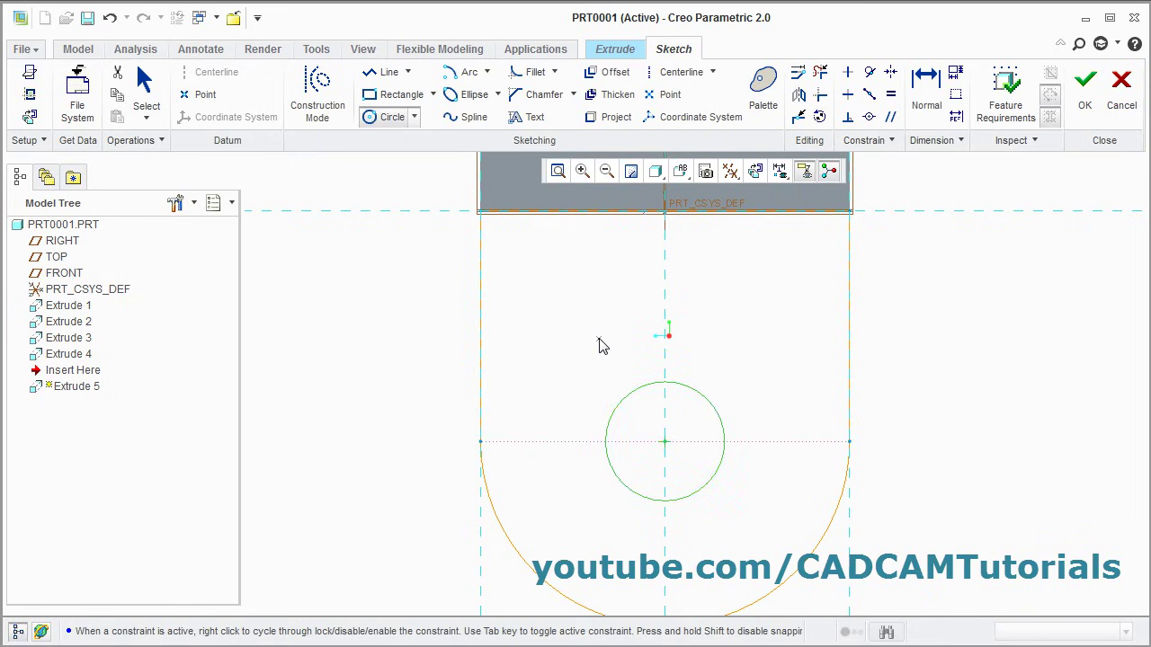
middle_click(599, 339)
double_click(580, 388)
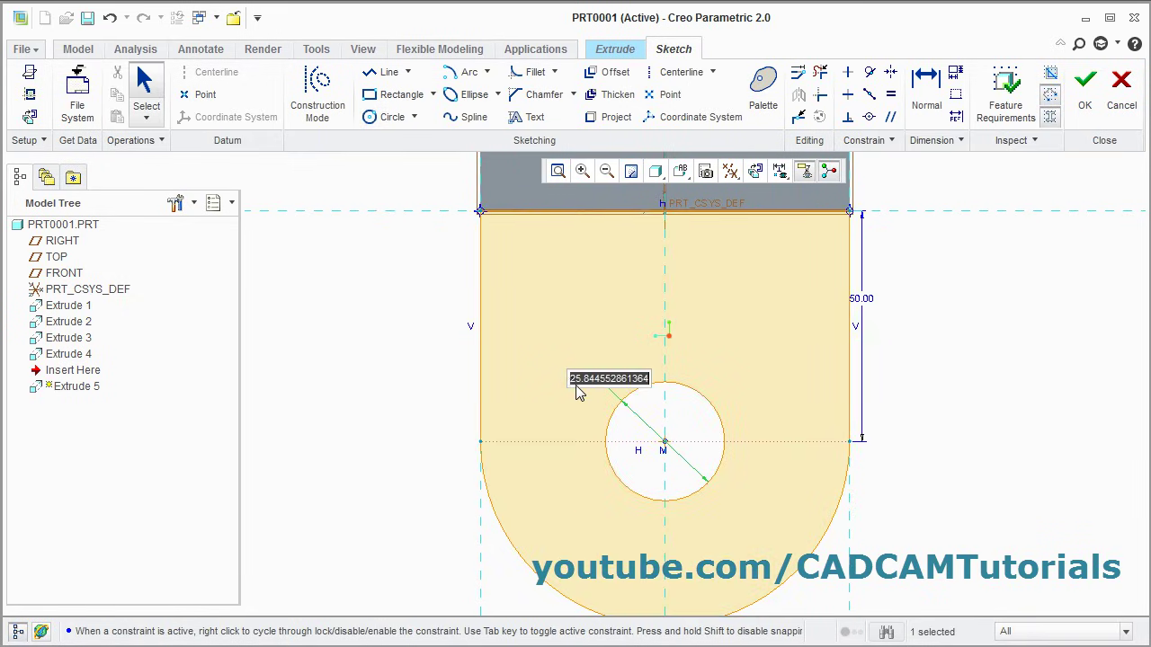
text(32)
key(Return)
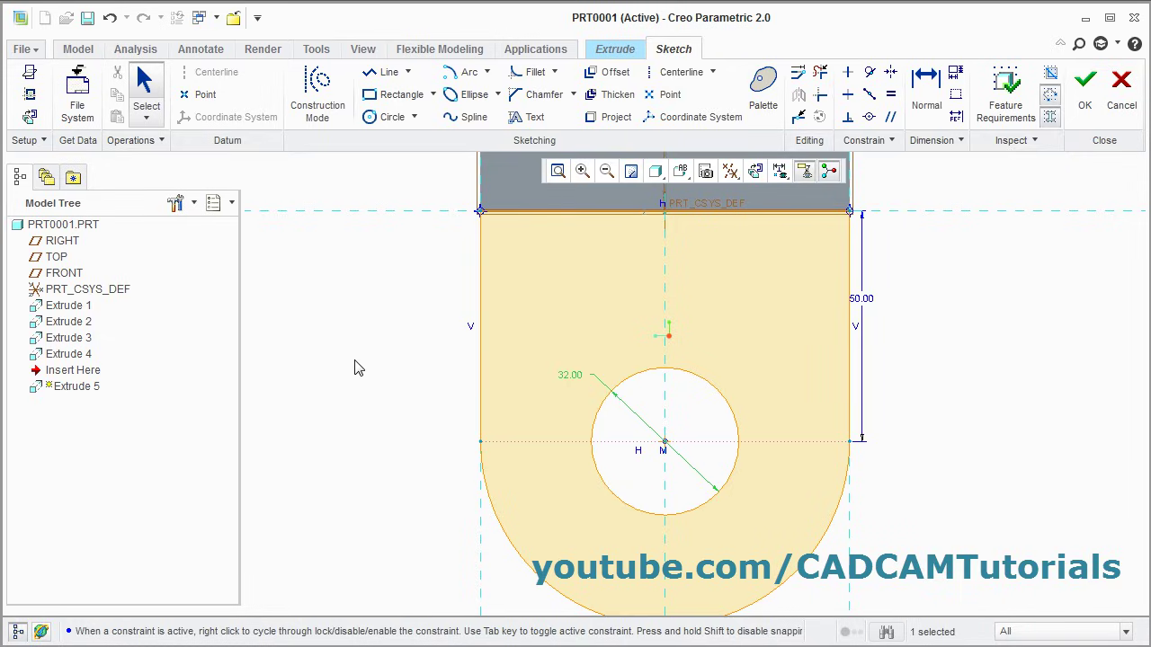
Step: Extrude the leg sketch 20 mm, flipped to go behind the sketch plane
click(1084, 90)
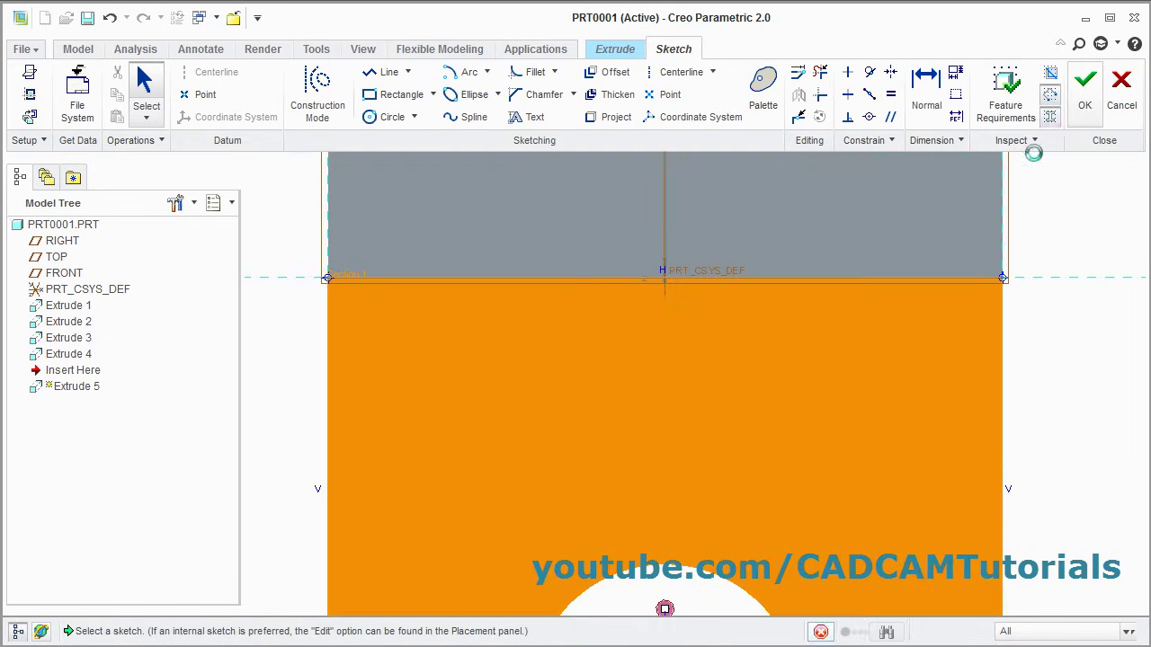
scroll(771, 362, down, 5)
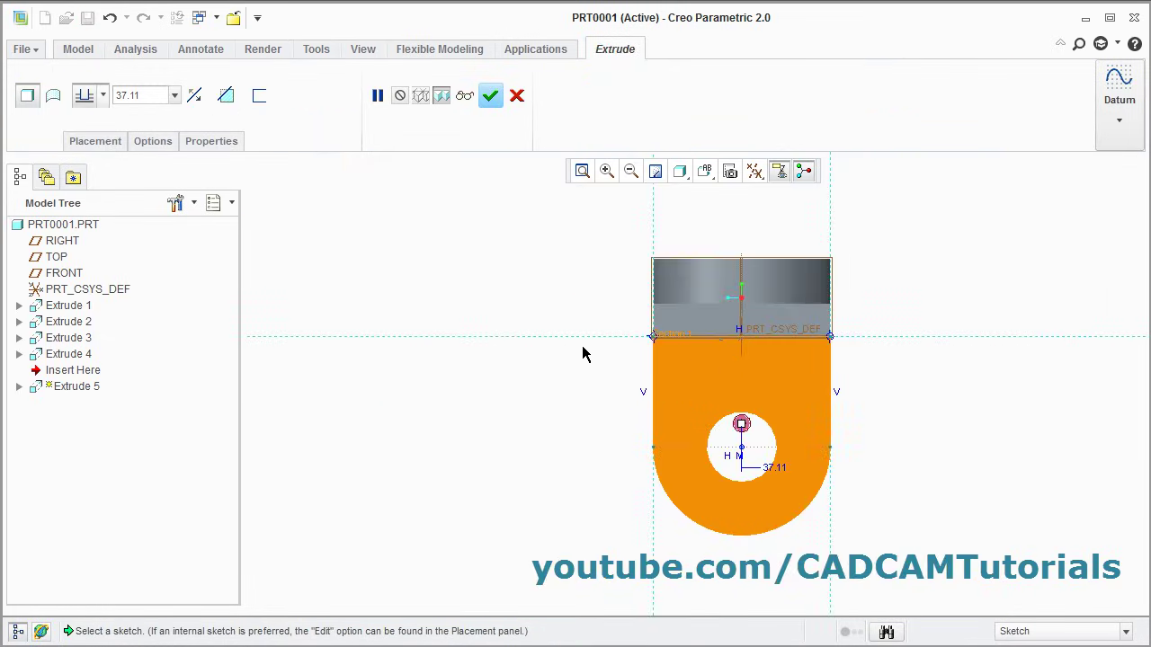
mouse_move(583, 351)
middle_down()
mouse_move(635, 351)
mouse_move(636, 362)
middle_up()
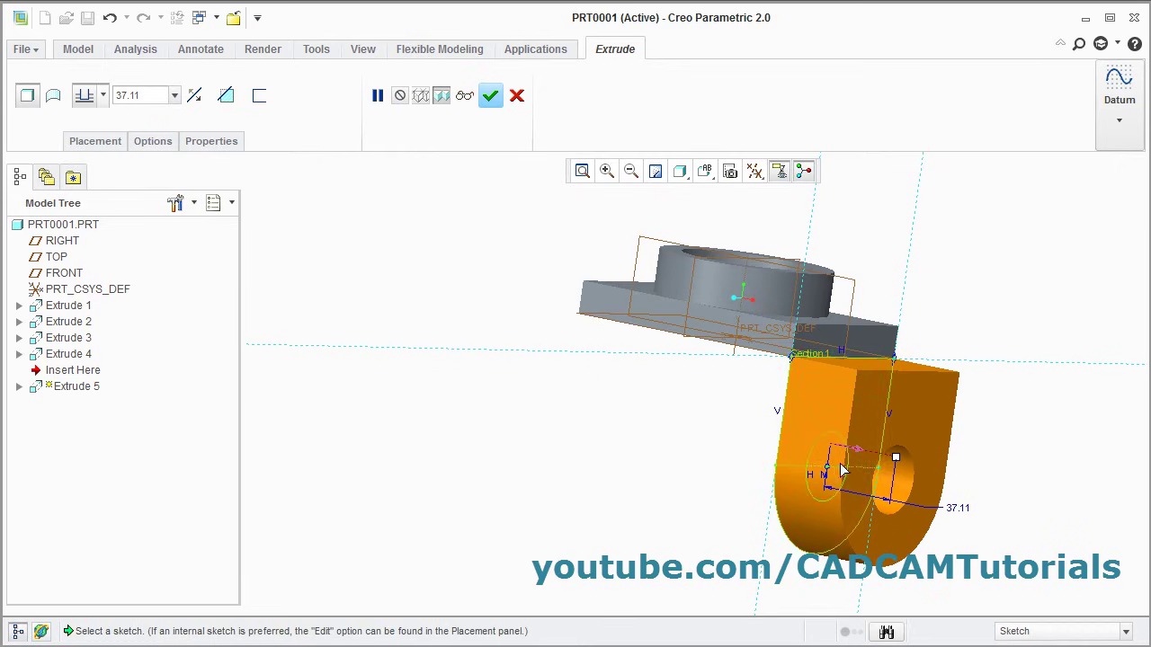
click(856, 459)
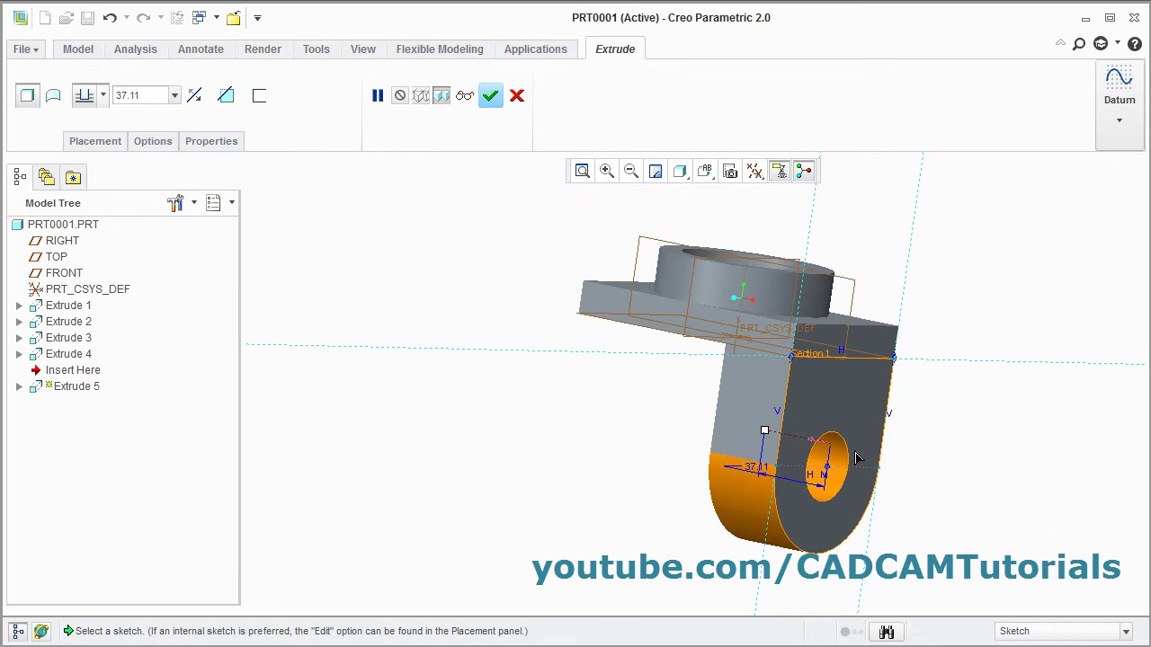
double_click(141, 97)
text(20)
key(Return)
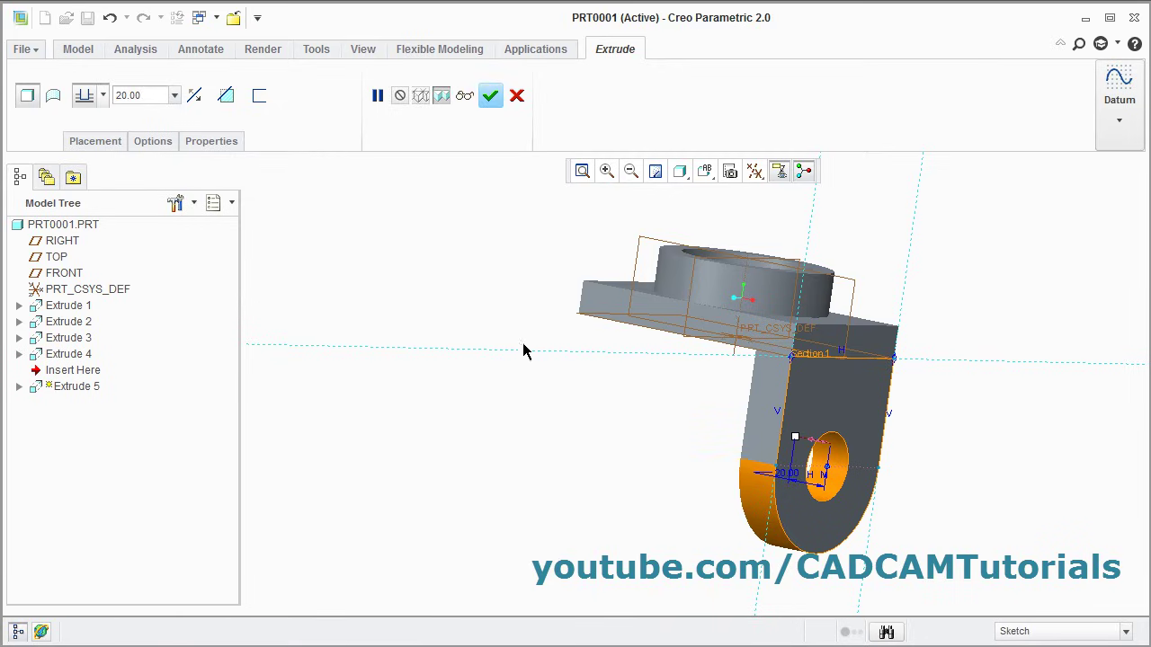
shift+middle_drag(660, 429, 669, 434)
click(491, 97)
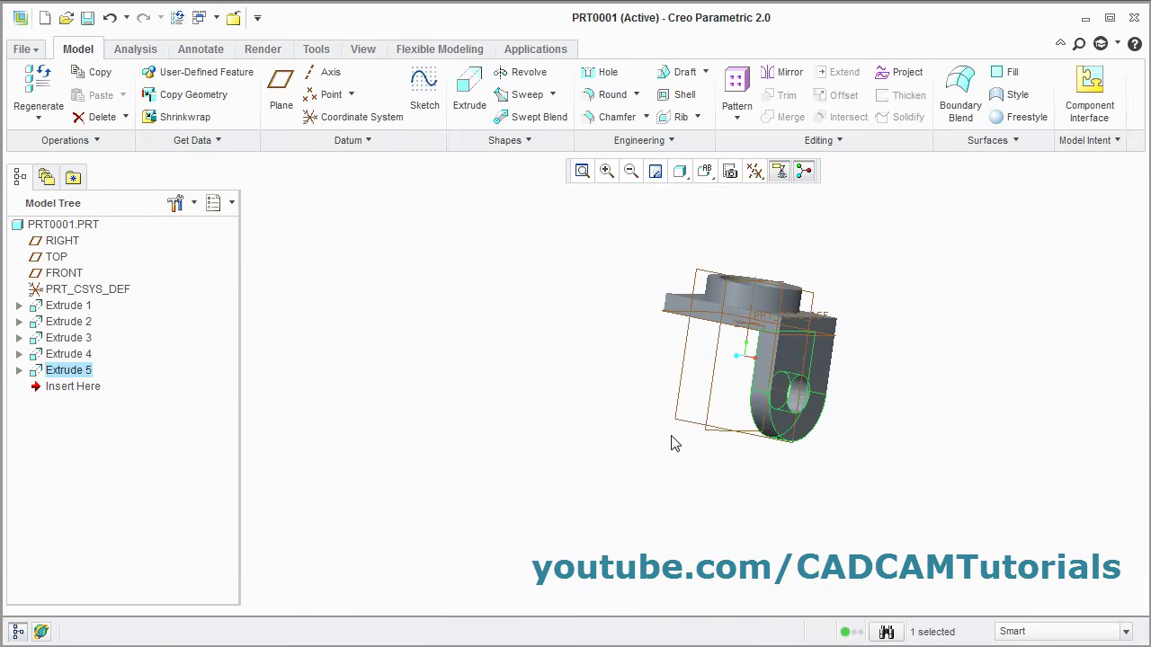
Step: Mirror Extrude 5 about the RIGHT datum plane to create the second leg
middle_drag(625, 399, 510, 413)
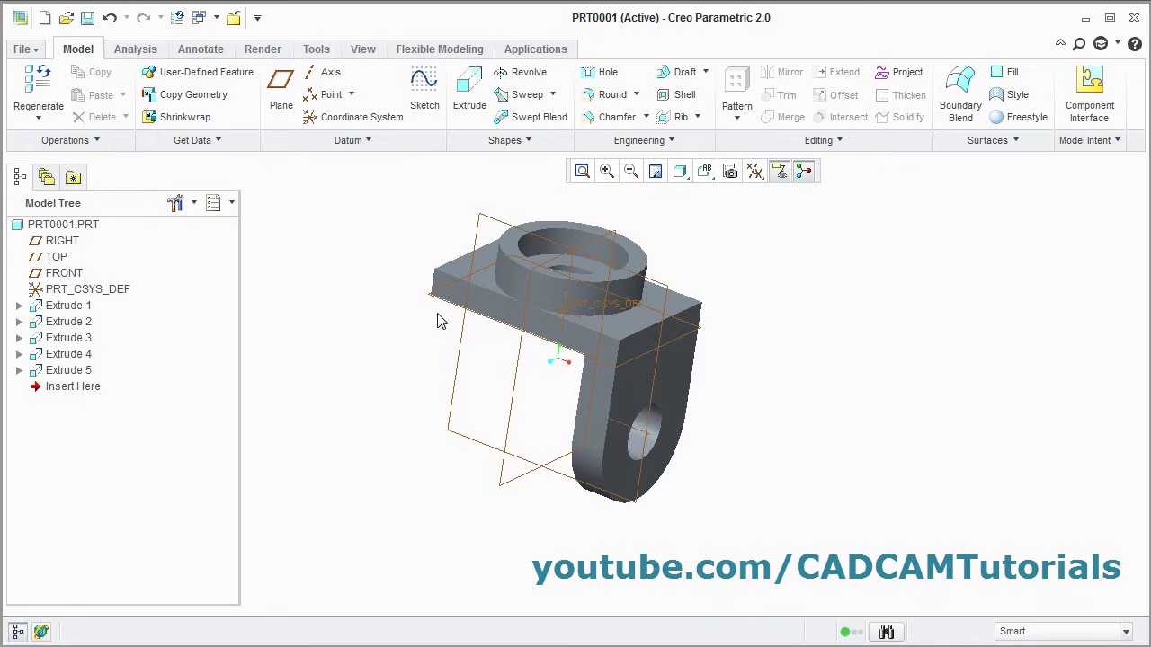
middle_drag(437, 321, 647, 465)
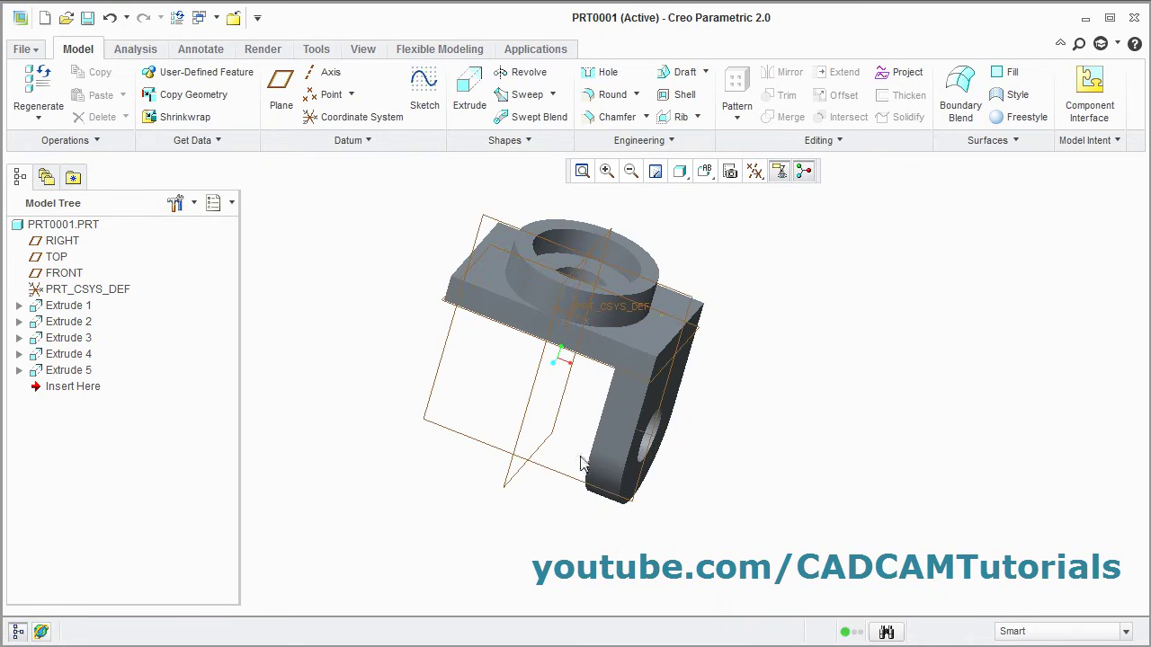
click(68, 370)
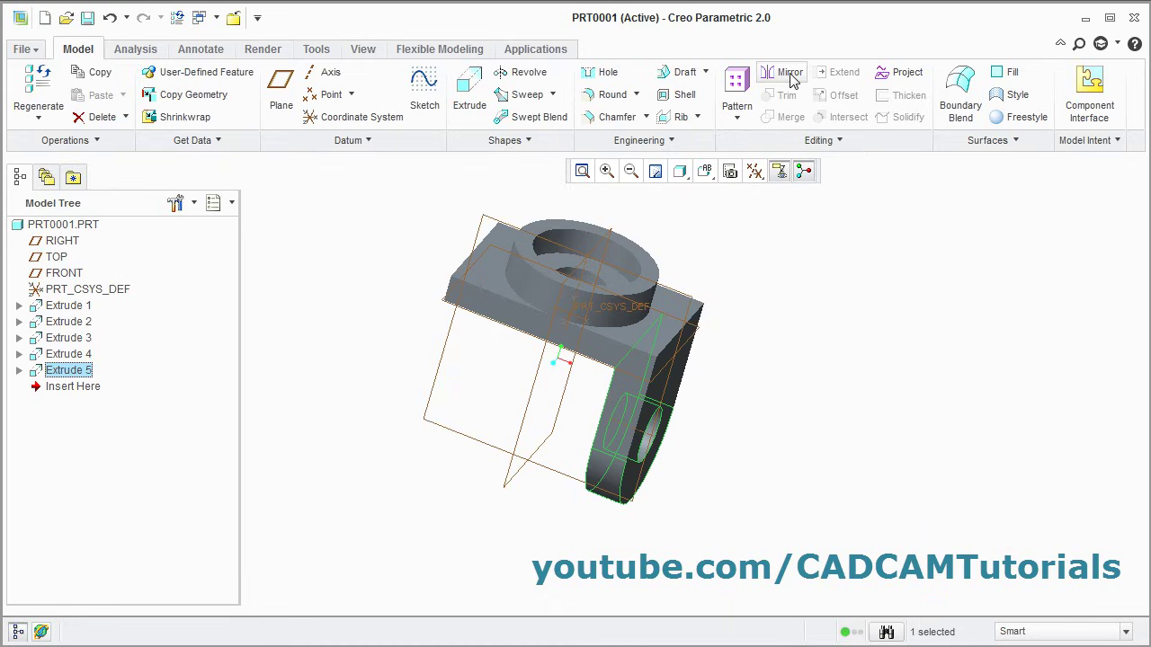
click(789, 73)
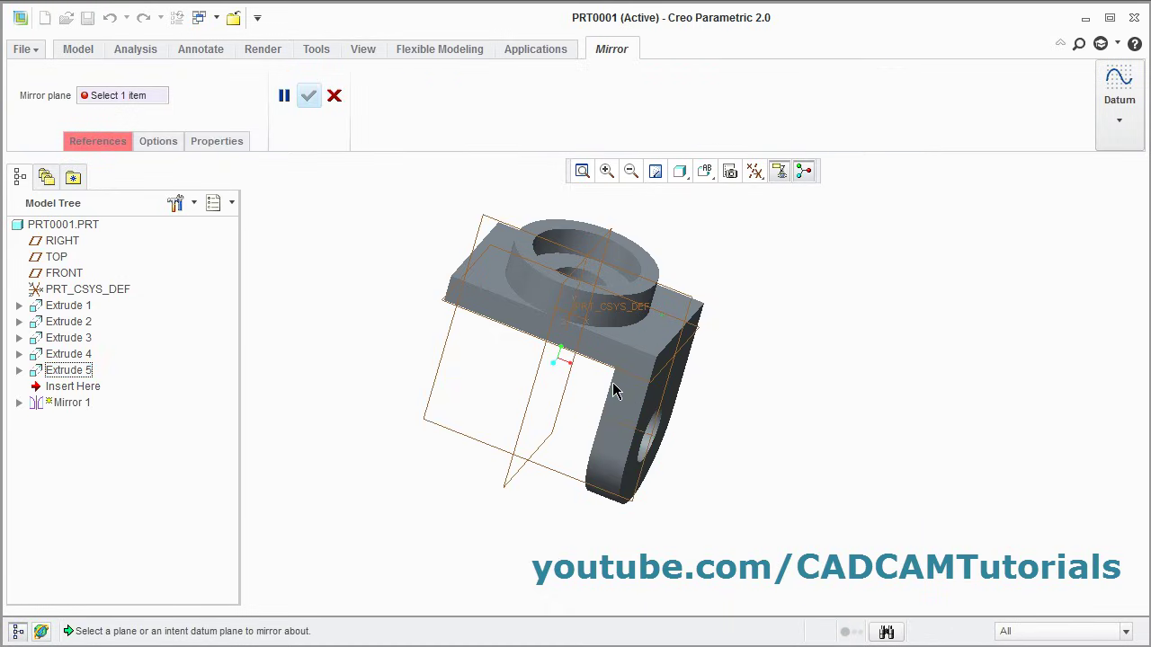
click(526, 418)
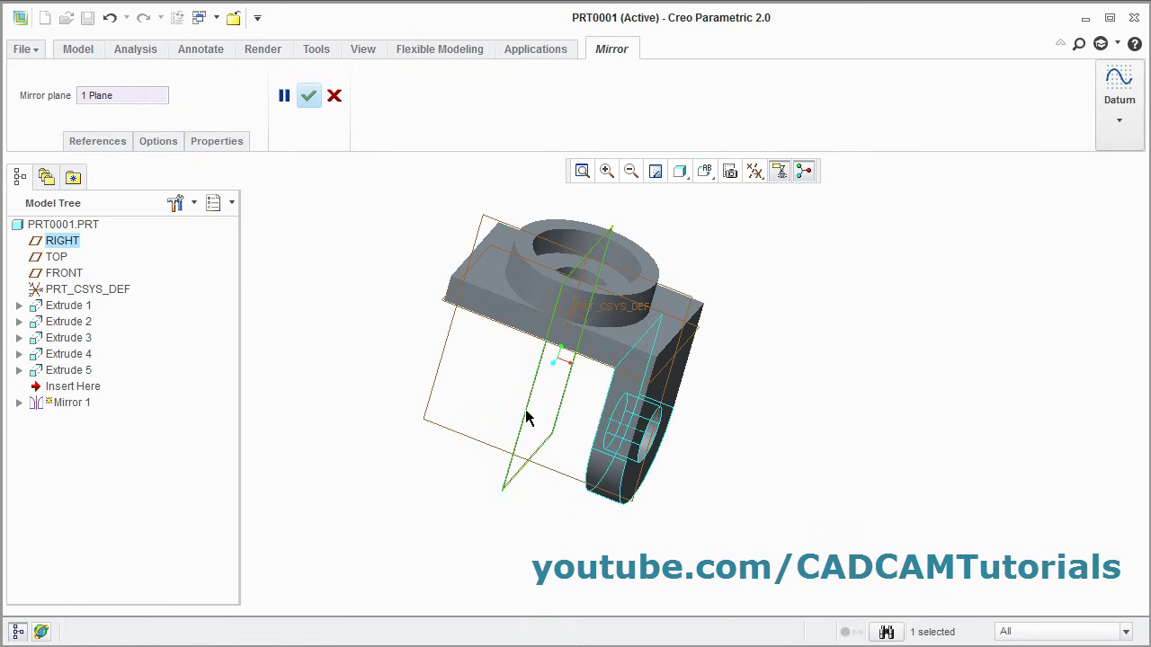
click(309, 96)
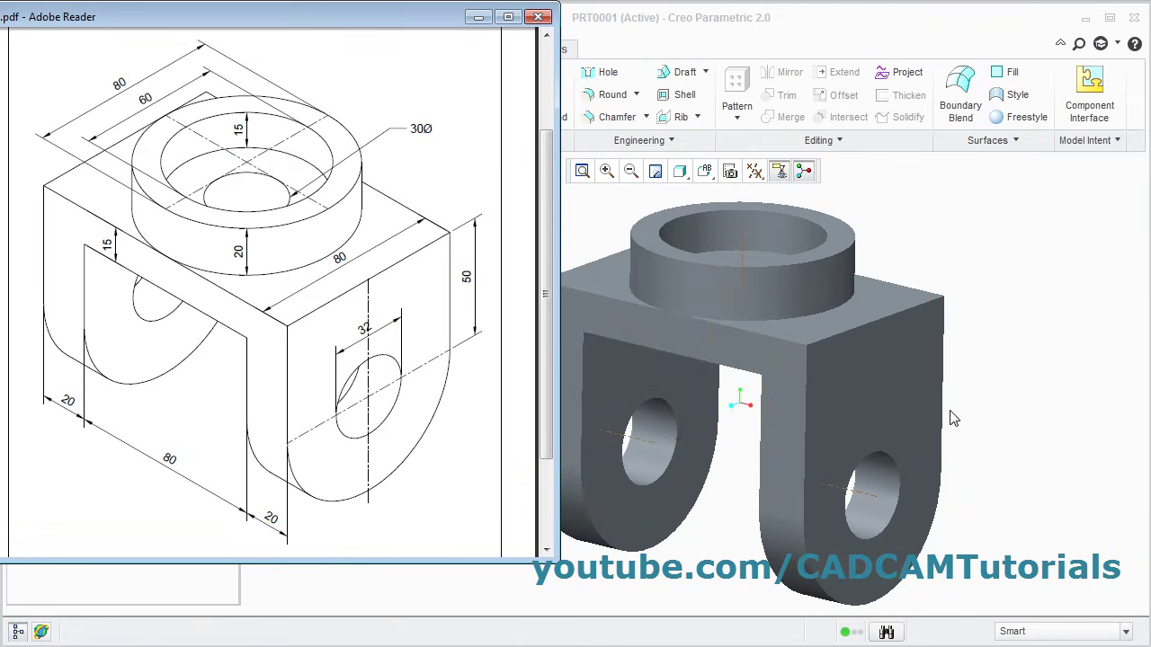
Step: Reopen Extrude 5's Section 1 sketch for editing from the Model Tree
click(1053, 419)
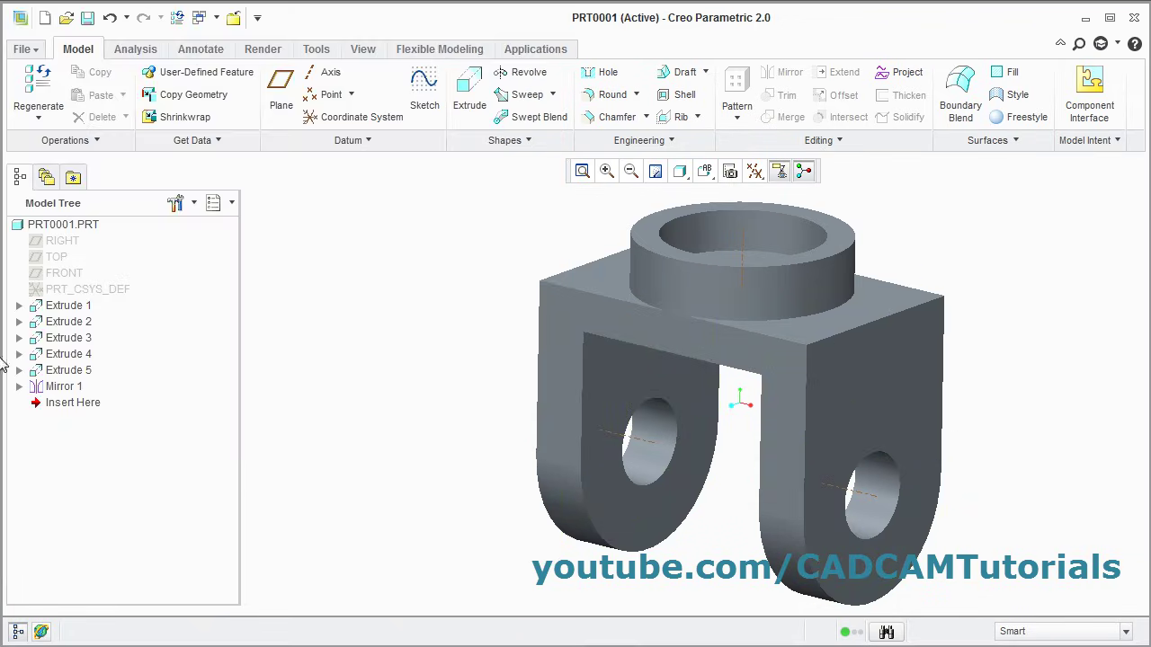
click(19, 372)
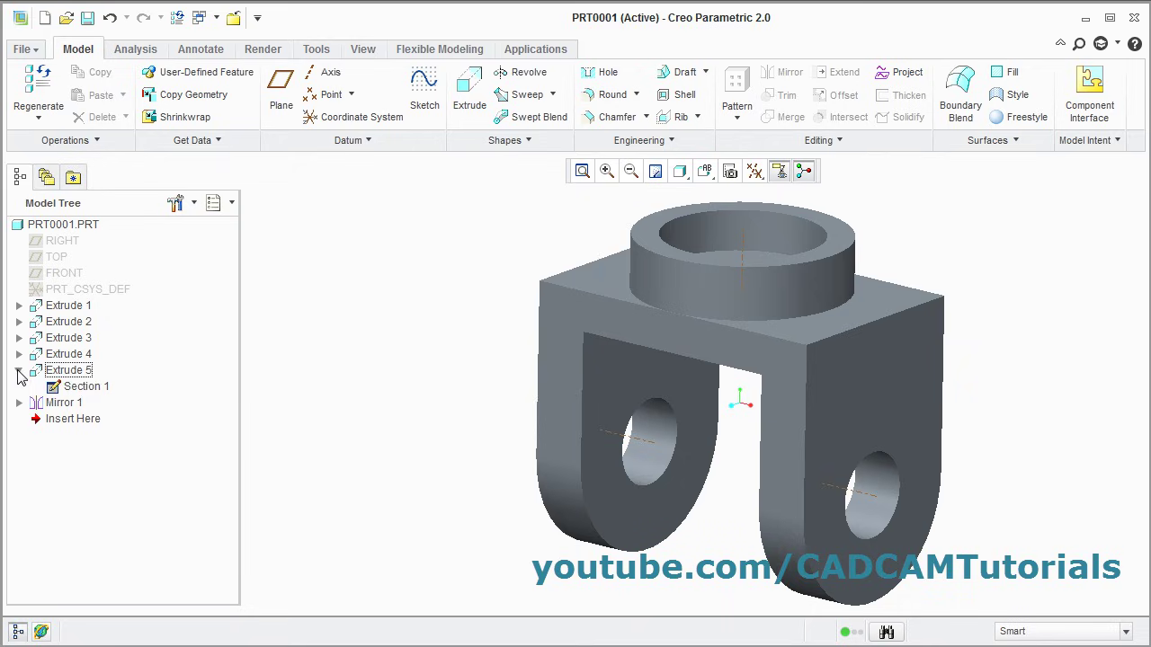
click(84, 389)
right_click(83, 388)
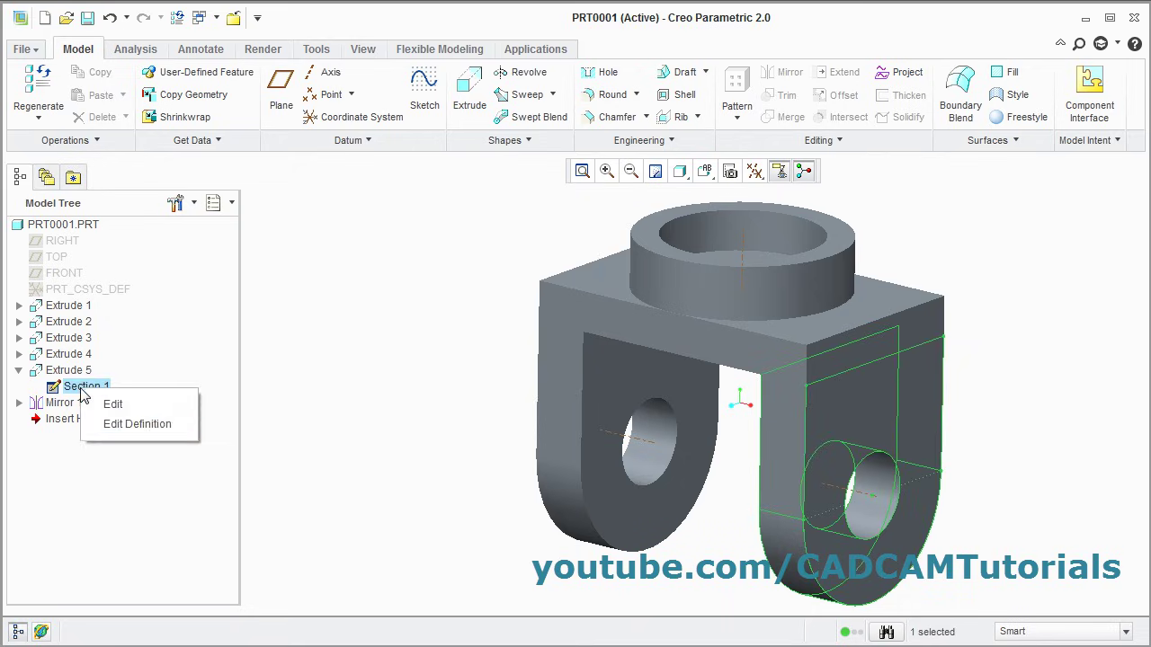
click(136, 426)
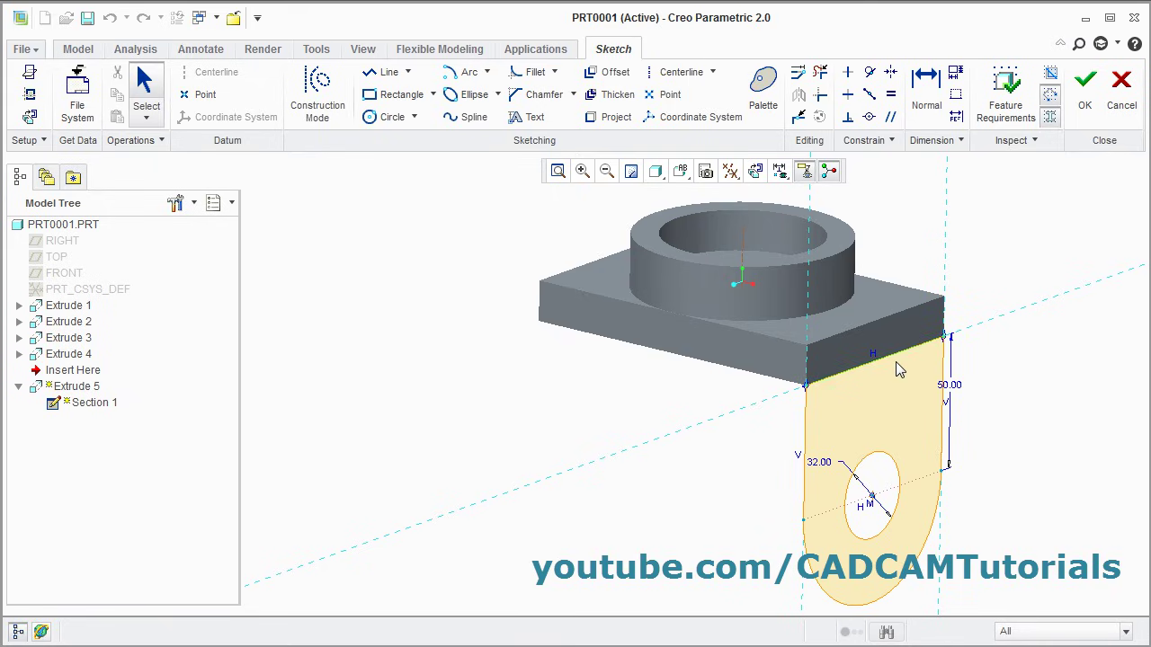
Step: Change the leg height dimension from 50 to 35 and accept the sketch
key(alt+Tab)
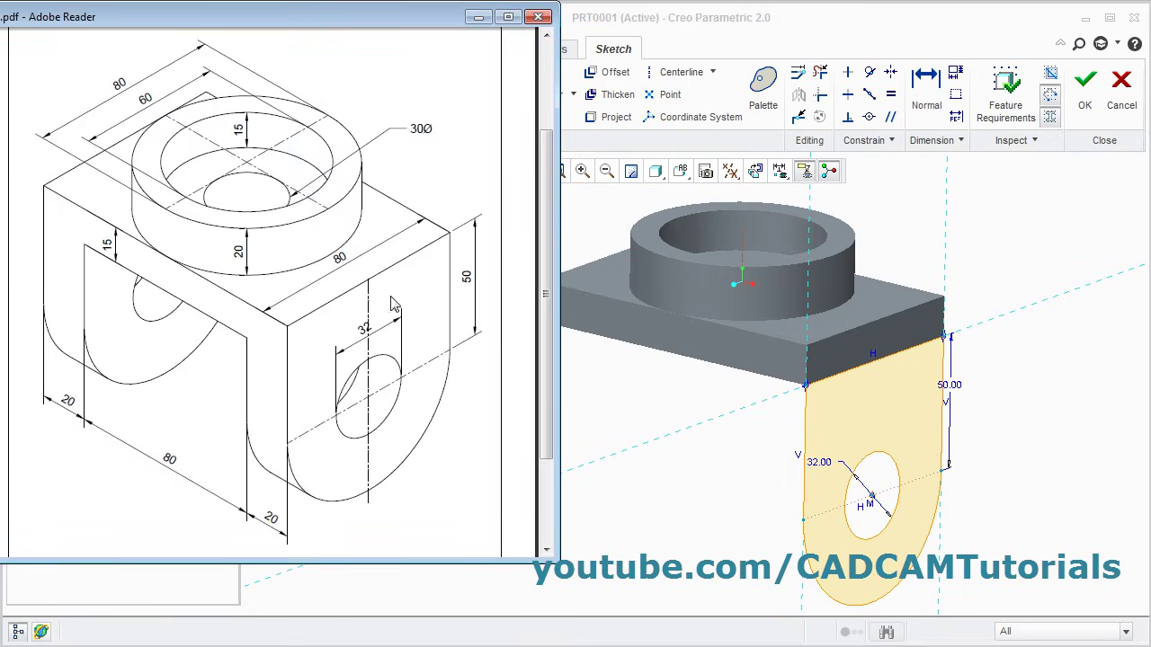
key(alt+Tab)
double_click(950, 388)
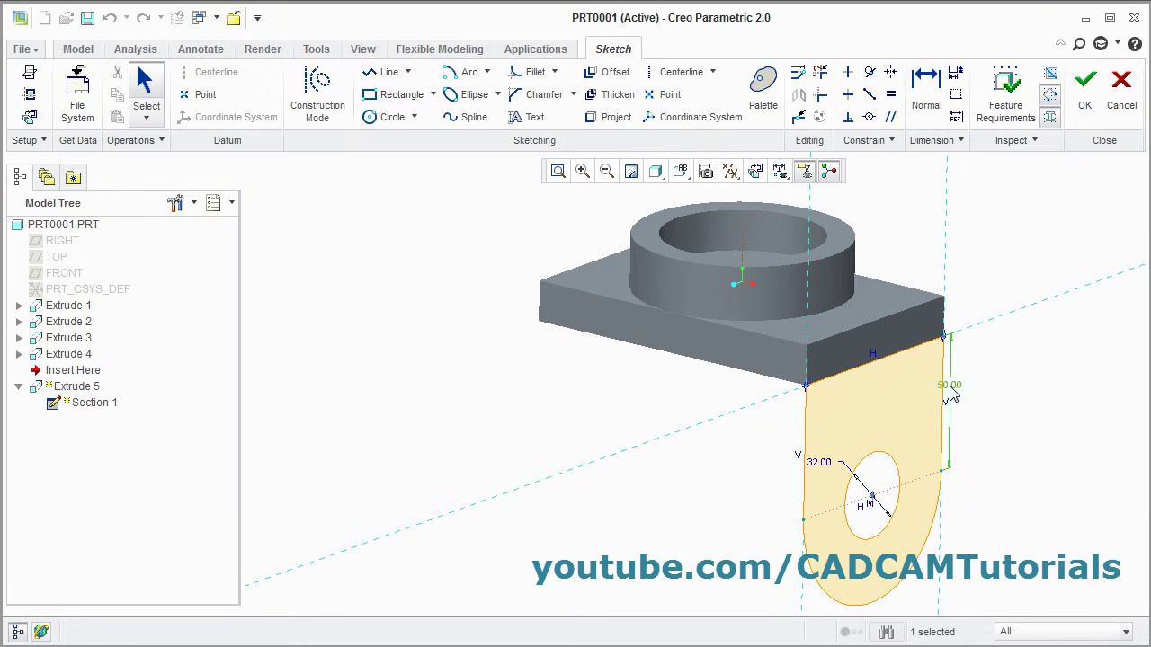
text(35)
key(Return)
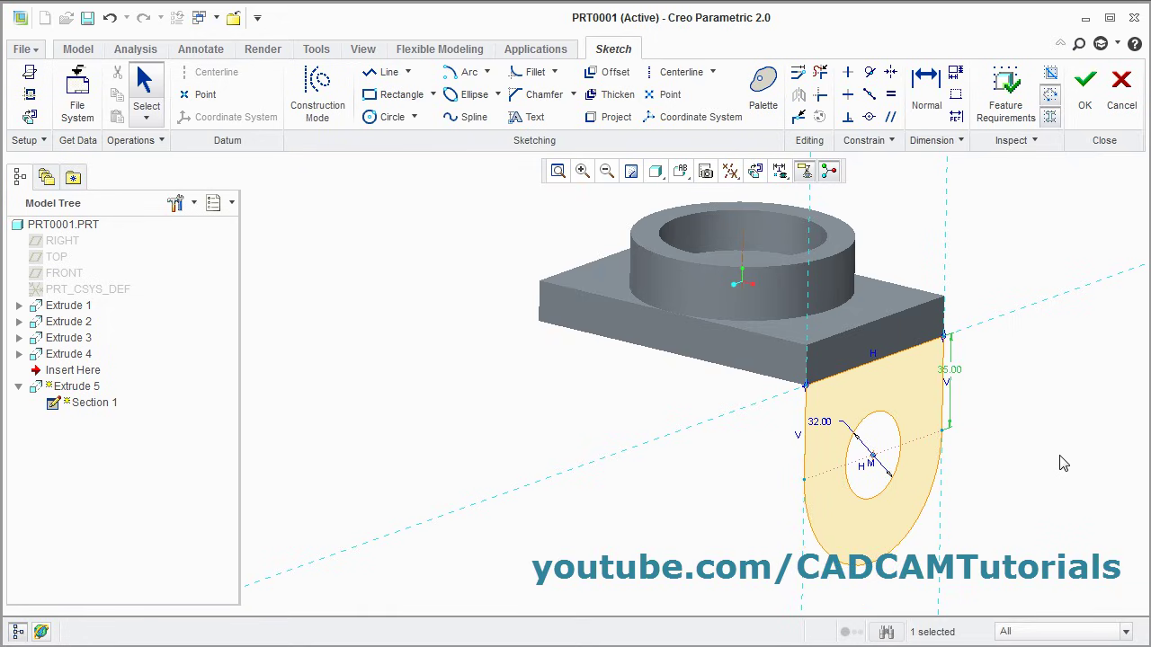
click(1087, 92)
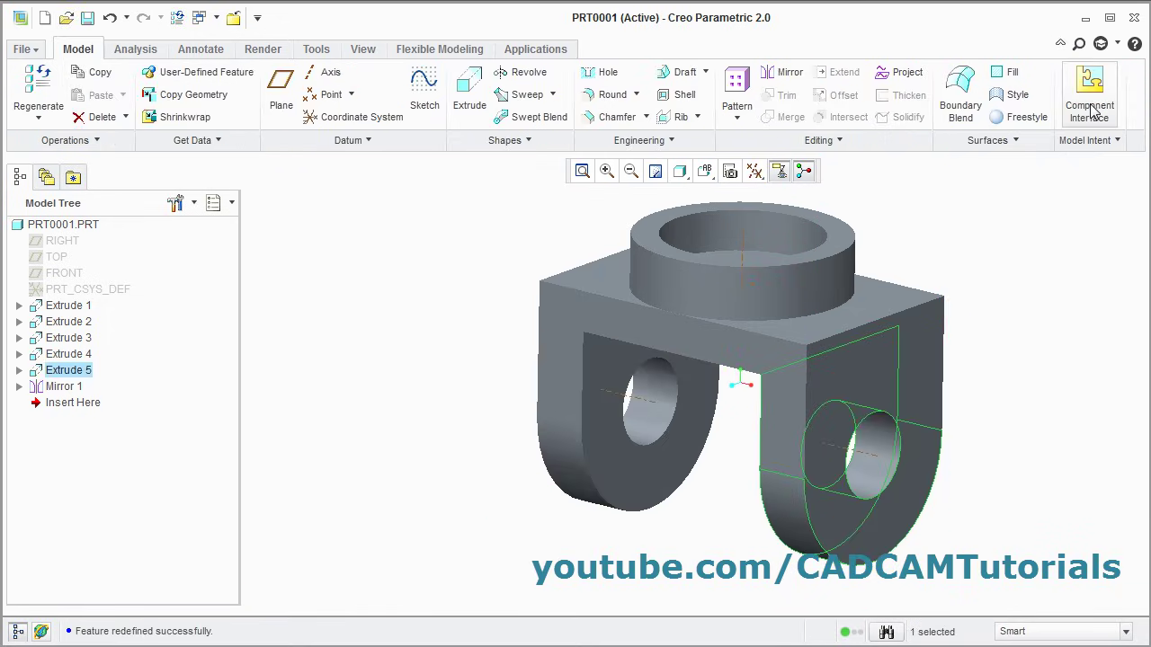